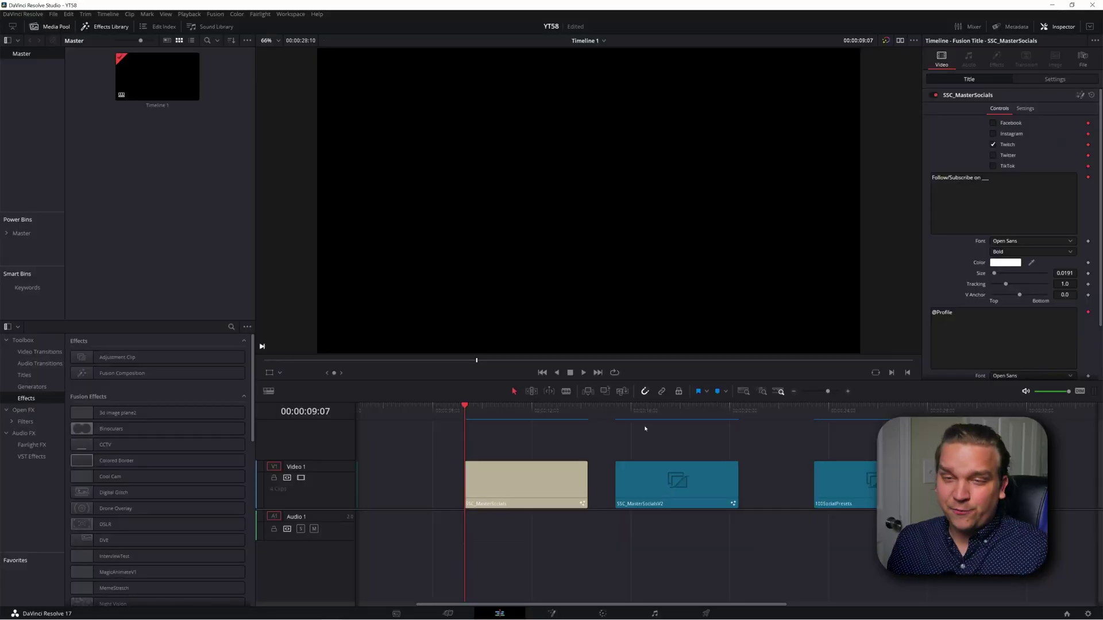
Play the SSC_MasterSocials Twitch lower third briefly, then stop playback
key("space")
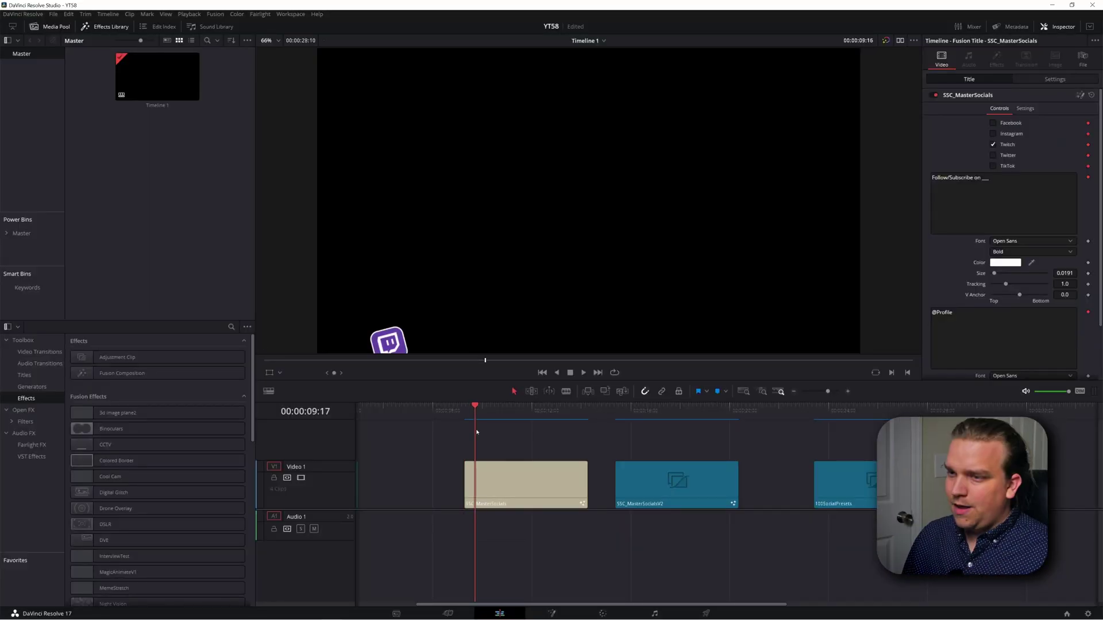
key("space")
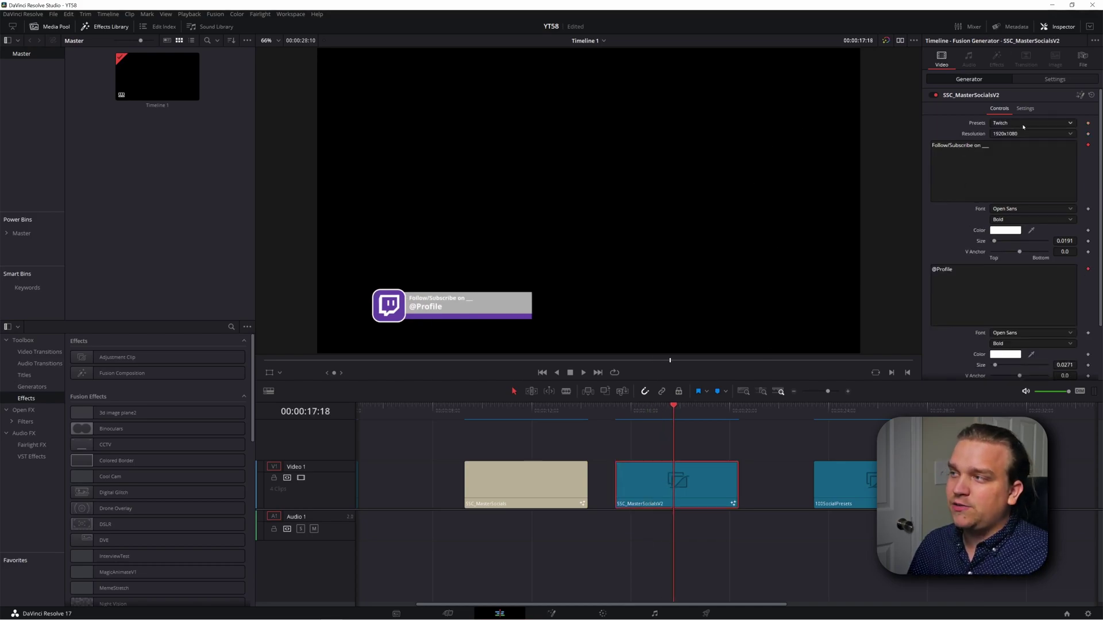
Open the V2 generator's Presets dropdown to view the available social presets
left_click(1069, 124)
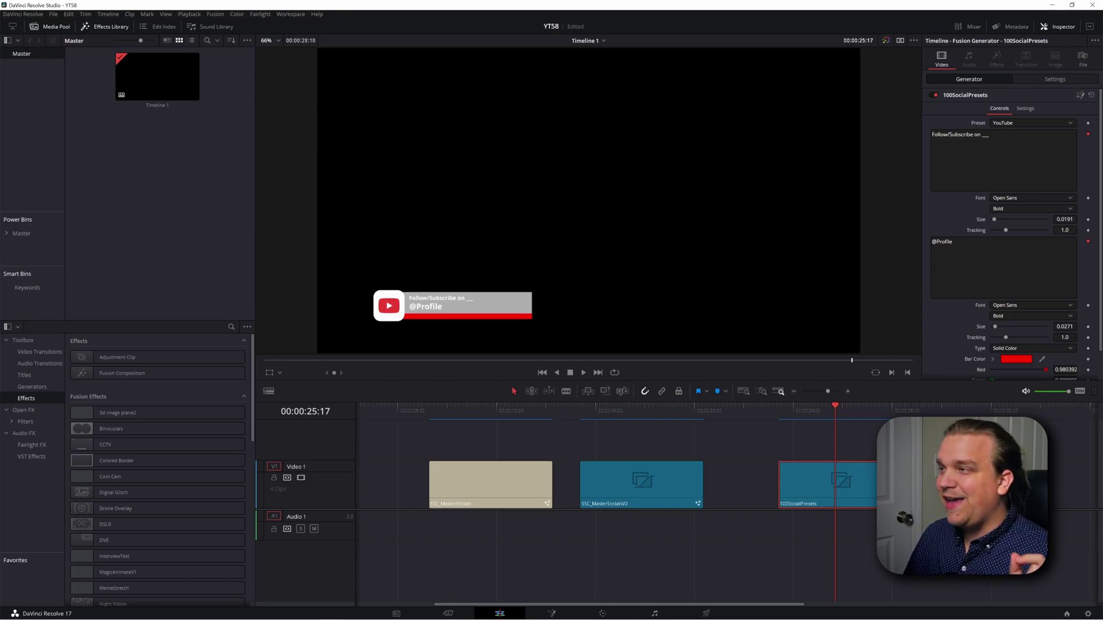
Change the lower third's preset to Like, then to Dropbox
left_click(1065, 124)
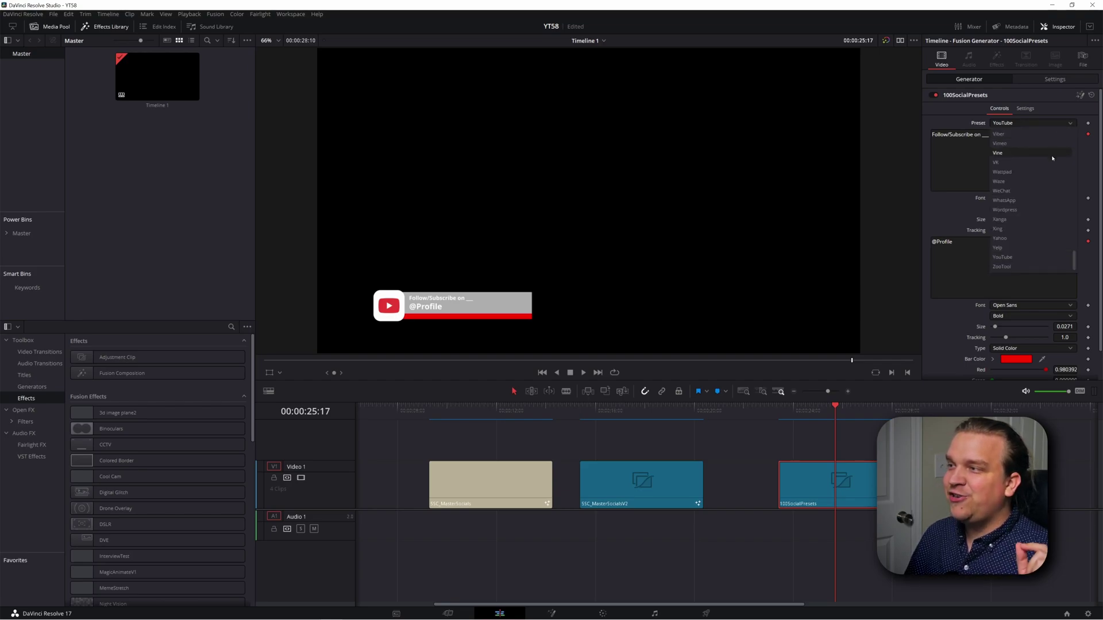
scroll(1046, 196, "up", 10)
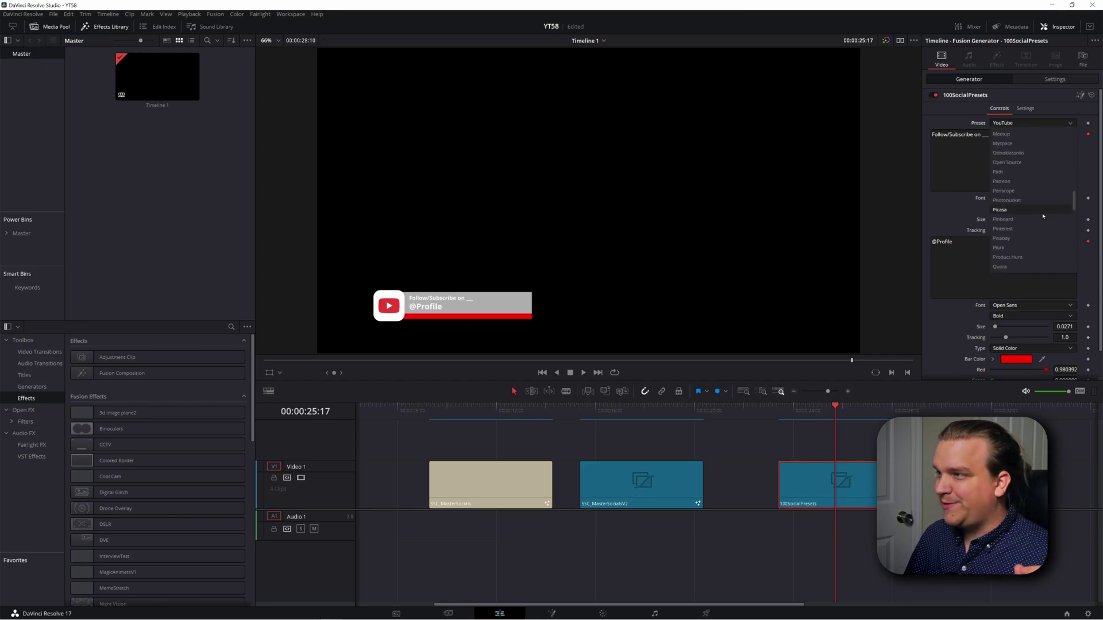
scroll(1038, 223, "up", 3)
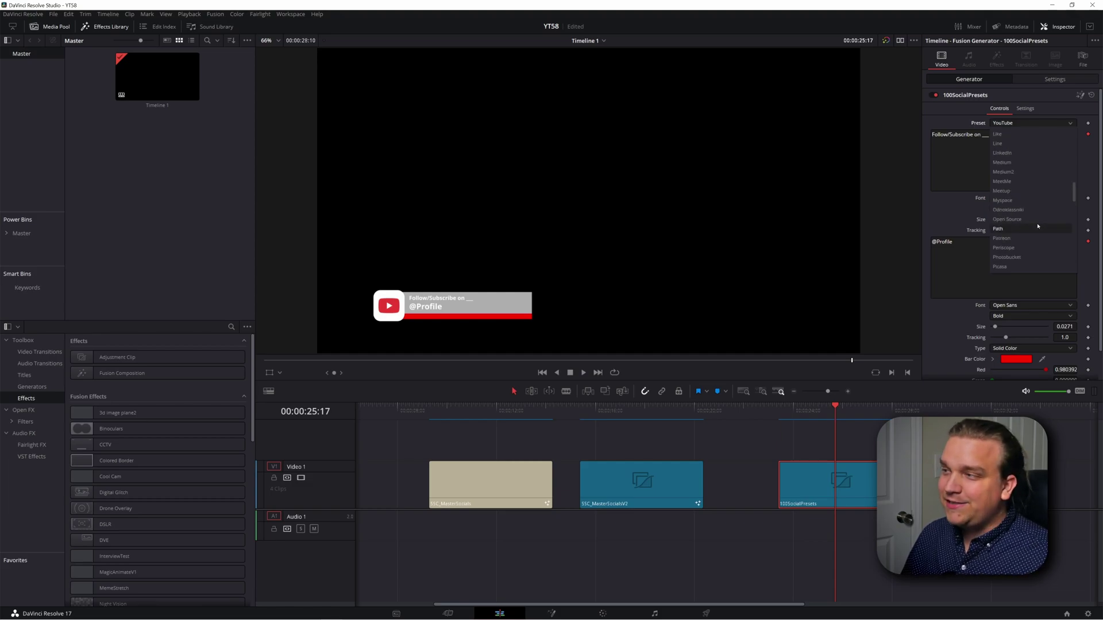
scroll(1037, 228, "up", 4)
left_click(1012, 218)
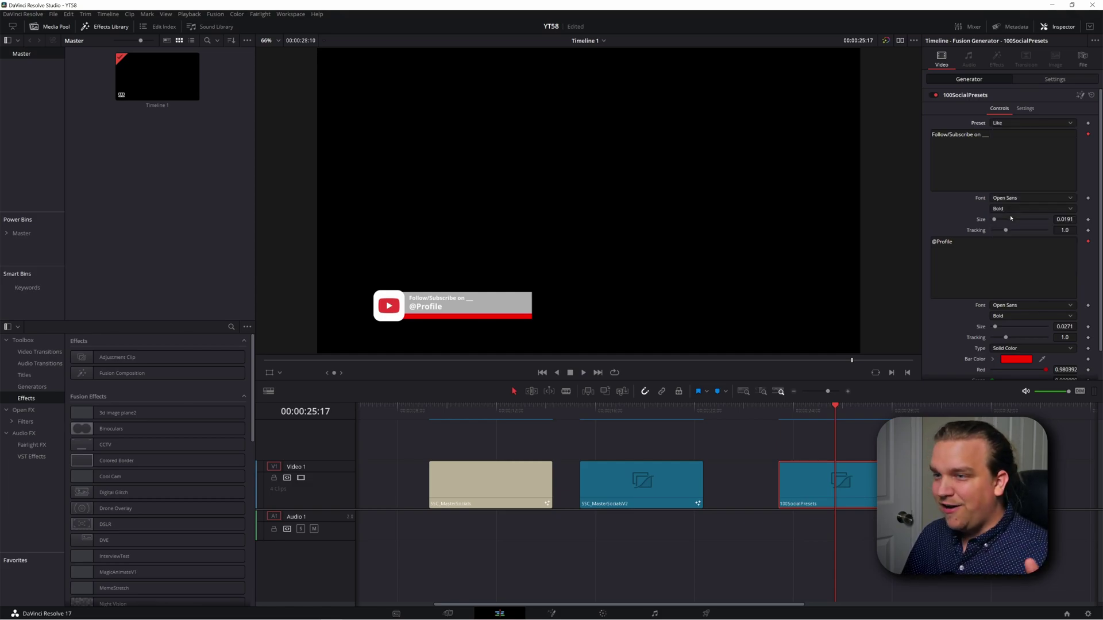
left_click(1021, 122)
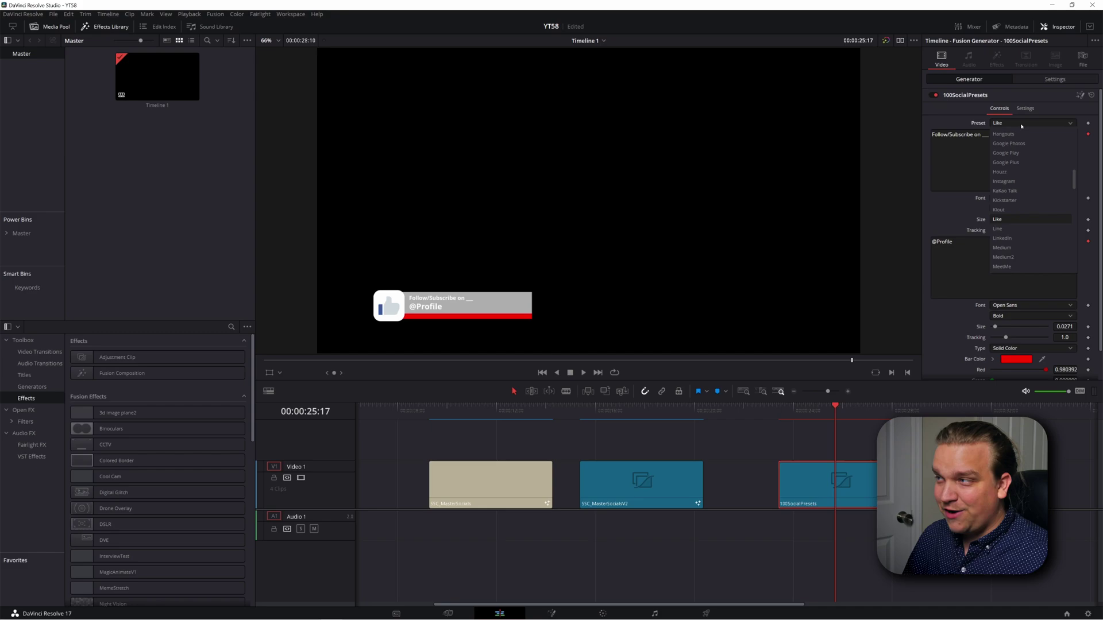
left_click(1022, 156)
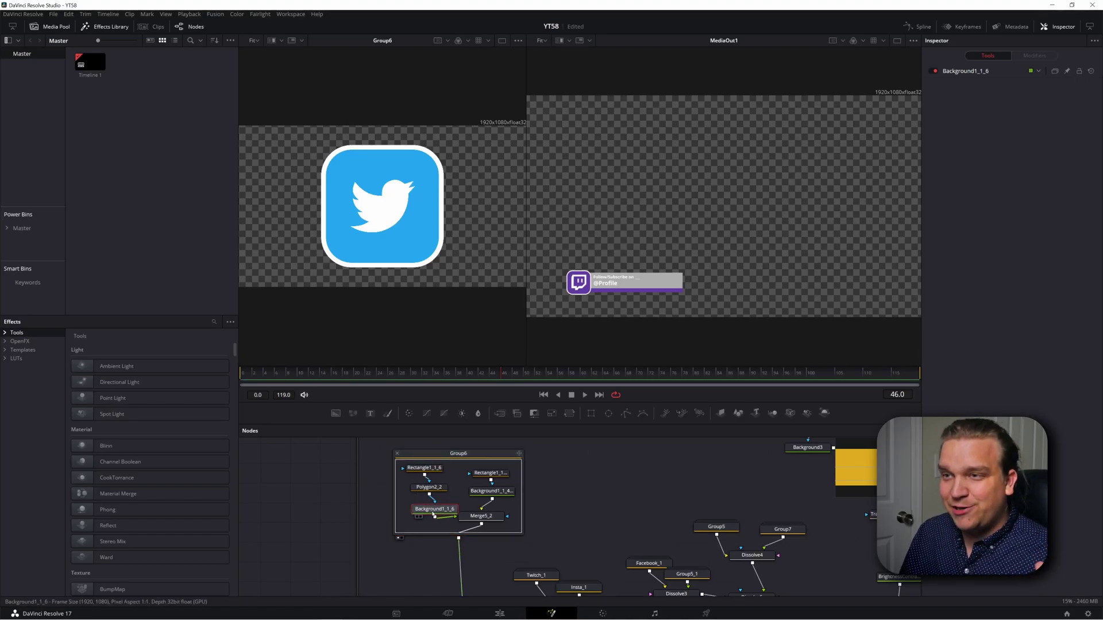
Inspect the Polygon2_2 node in the preset's Fusion node graph
left_click(427, 488)
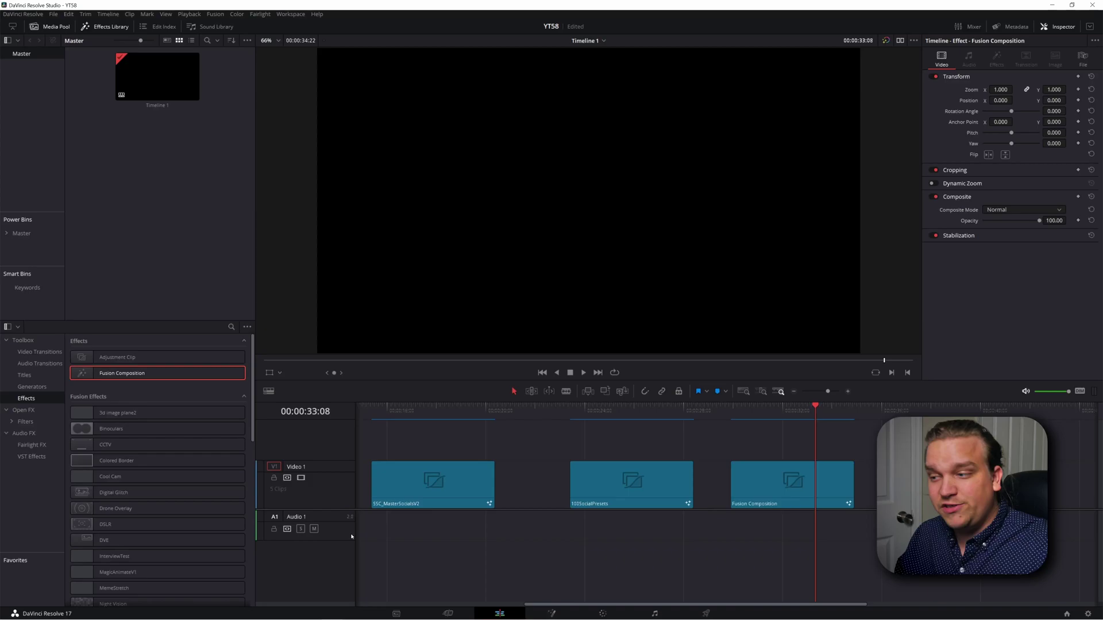
Open the Fusion Composition's empty node graph and switch to the '100 socials' folder window
left_click(552, 613)
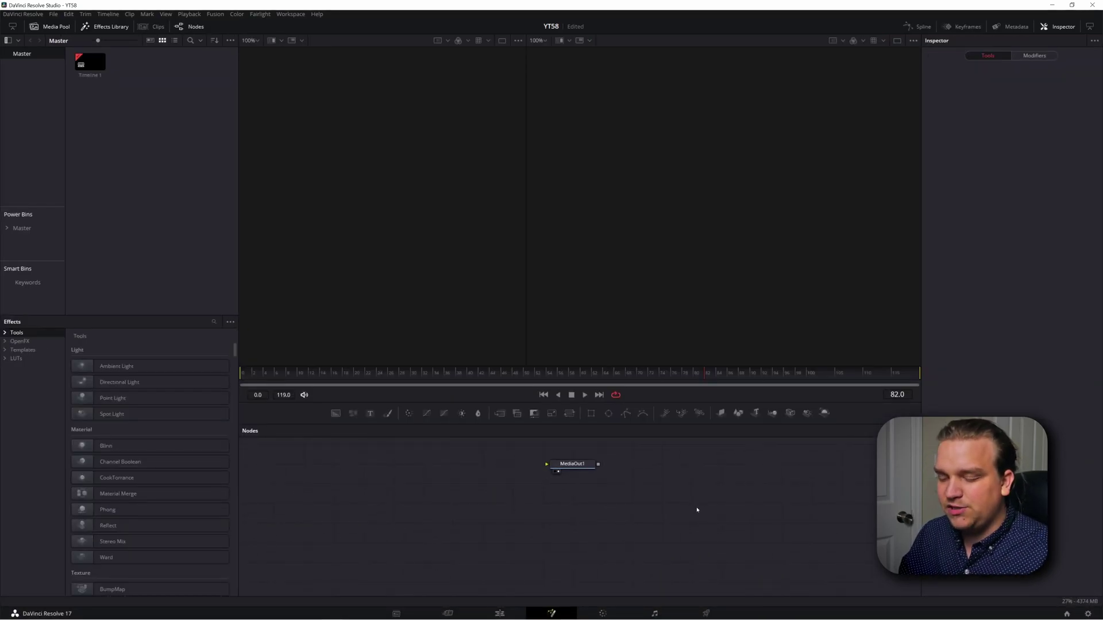
key("alt+Tab")
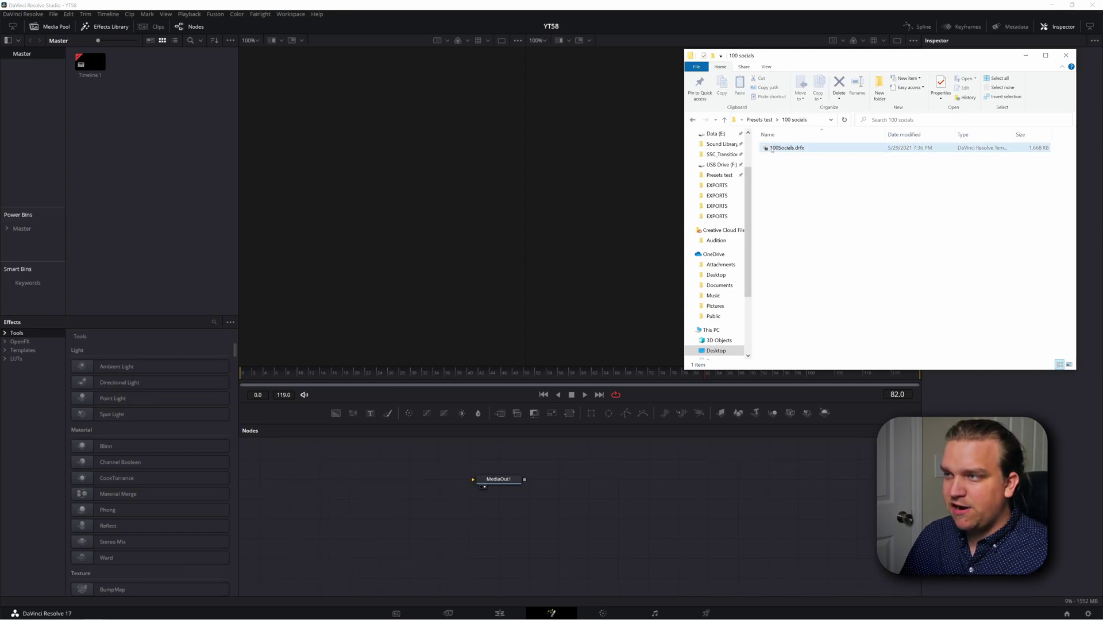
Install the 100Socials.drfx bundle by dropping it onto the node graph and confirming
left_click_drag(772, 150, 372, 537)
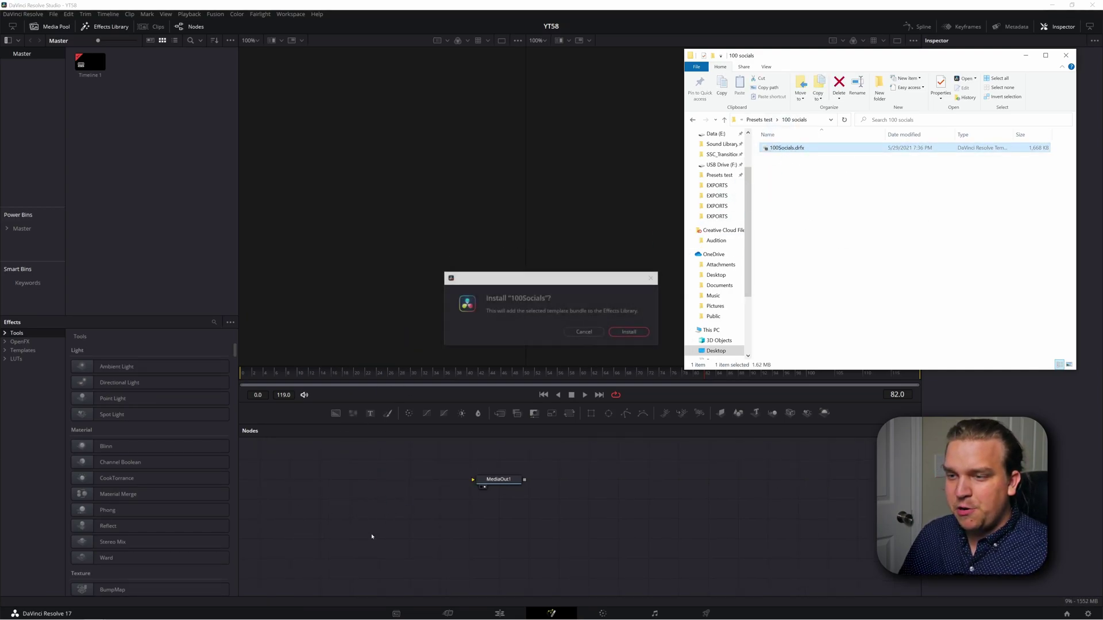
left_click(635, 319)
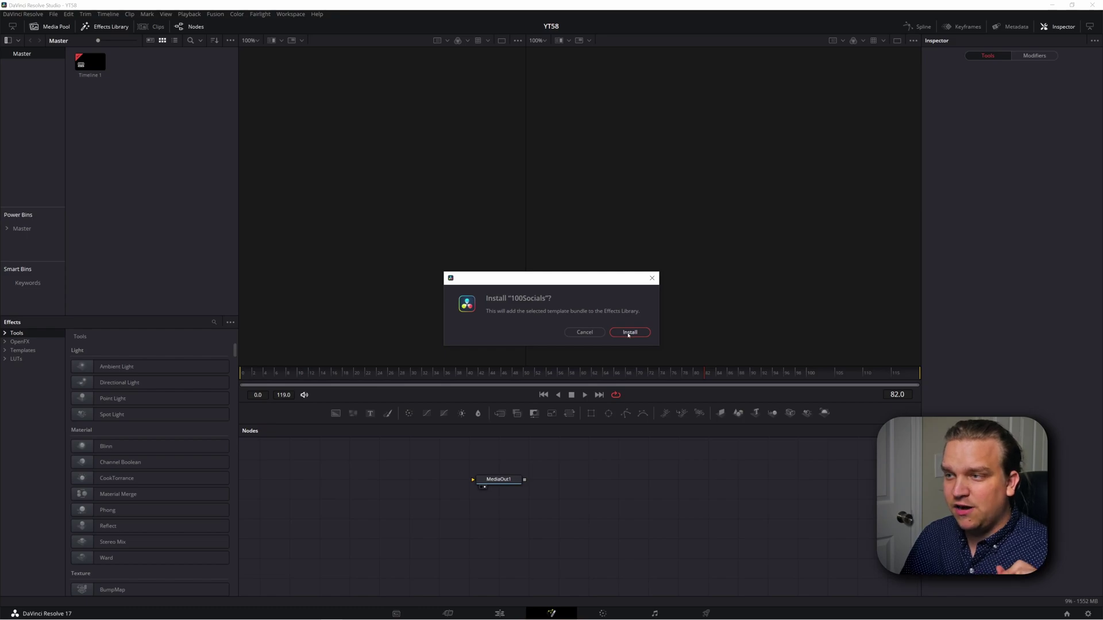
left_click(629, 333)
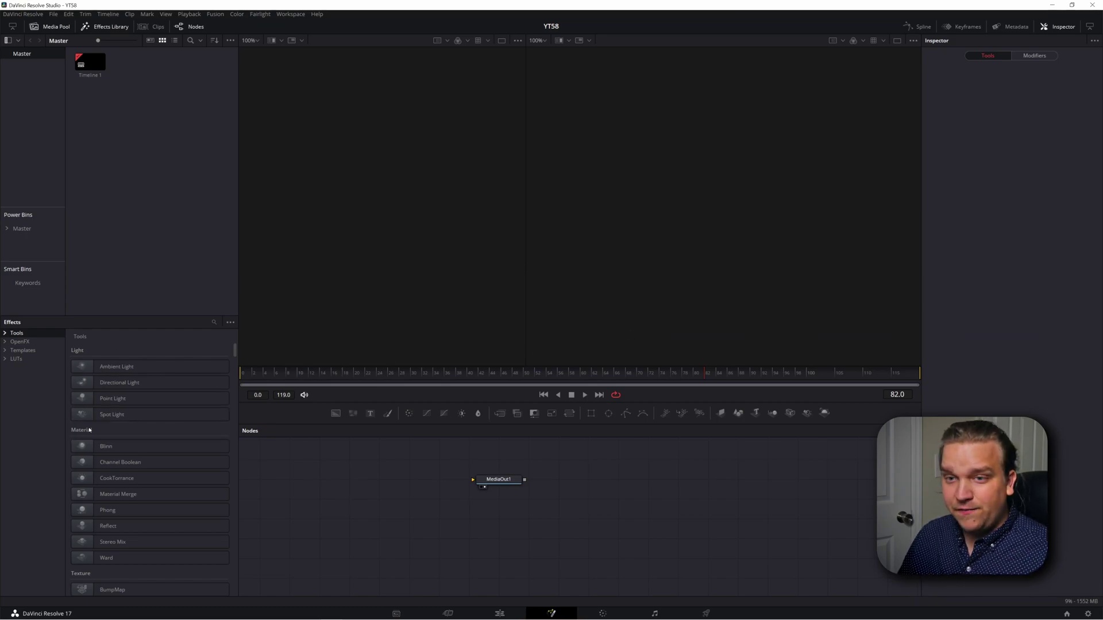
Expand Effects > Templates > Edit to list the generators, including 100SocialPresets
left_click(4, 350)
left_click(12, 368)
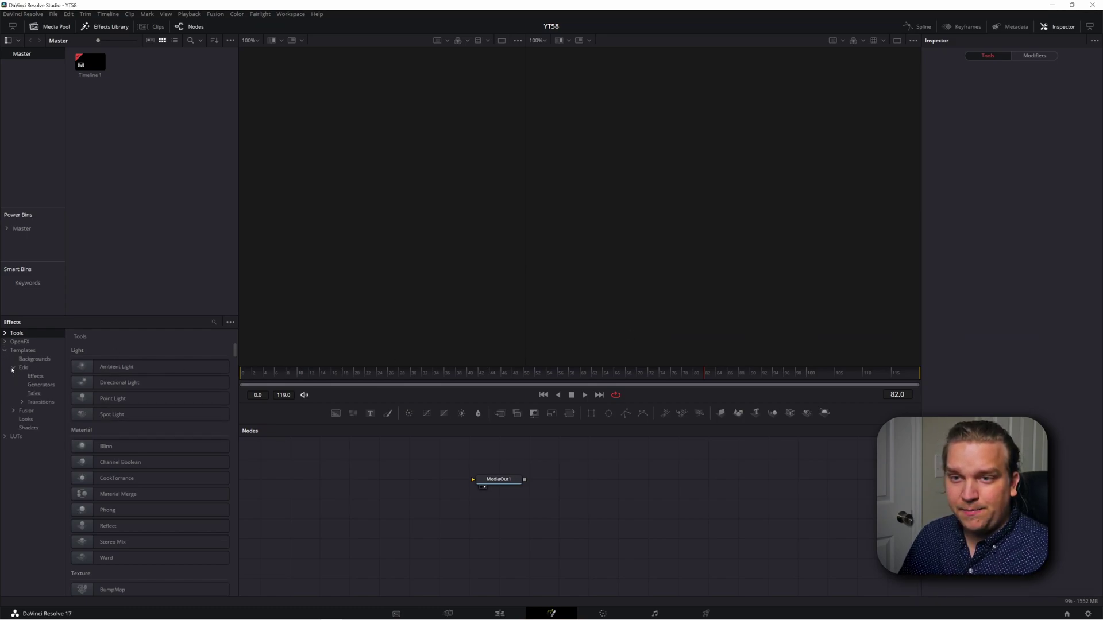
left_click(39, 385)
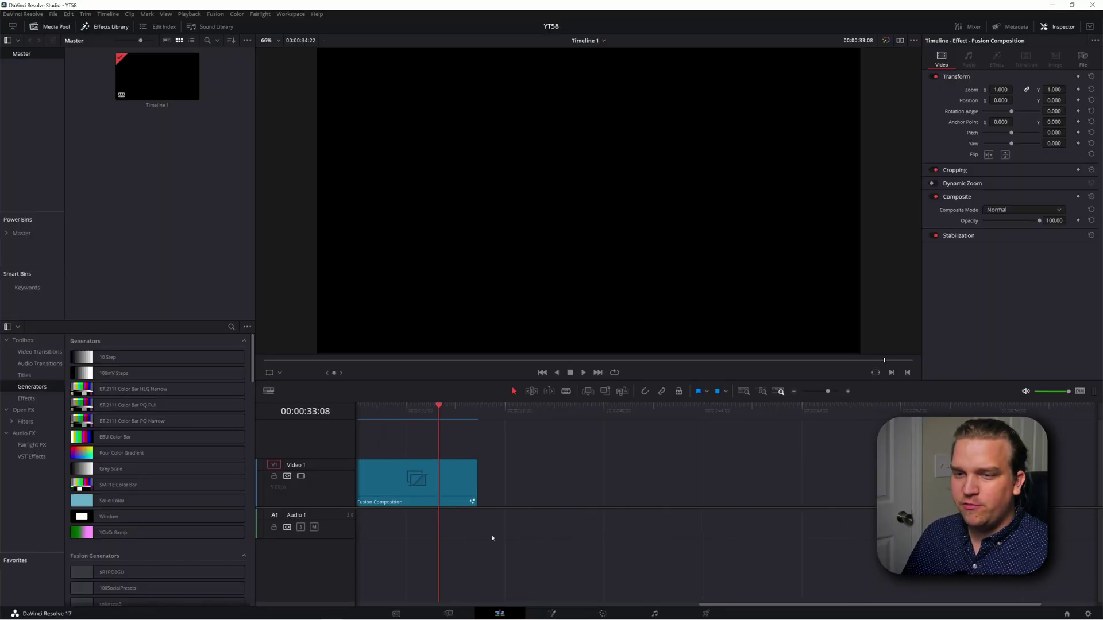
Add a 100SocialPresets clip to track V1 and move the playhead onto it
scroll(493, 538, "right", 1)
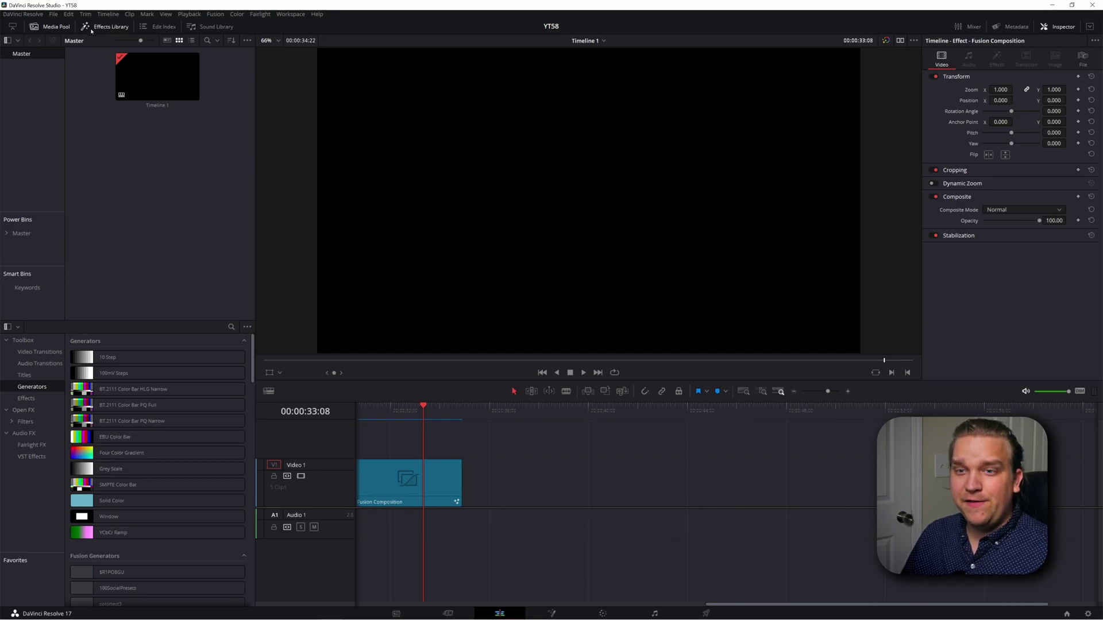
scroll(138, 523, "down", 1)
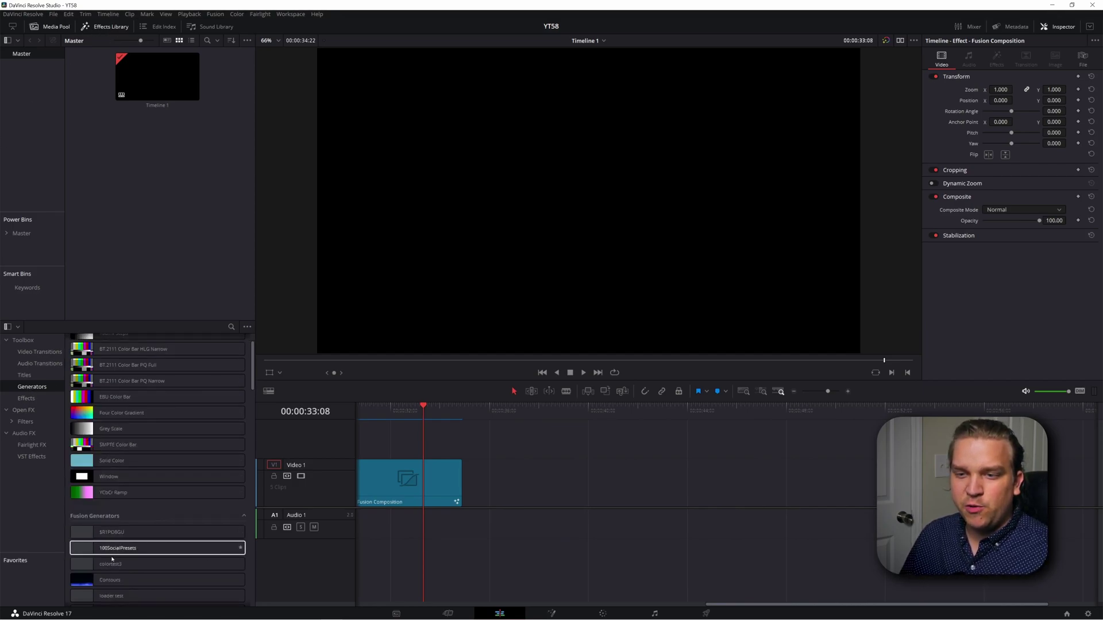
left_click_drag(104, 551, 576, 460)
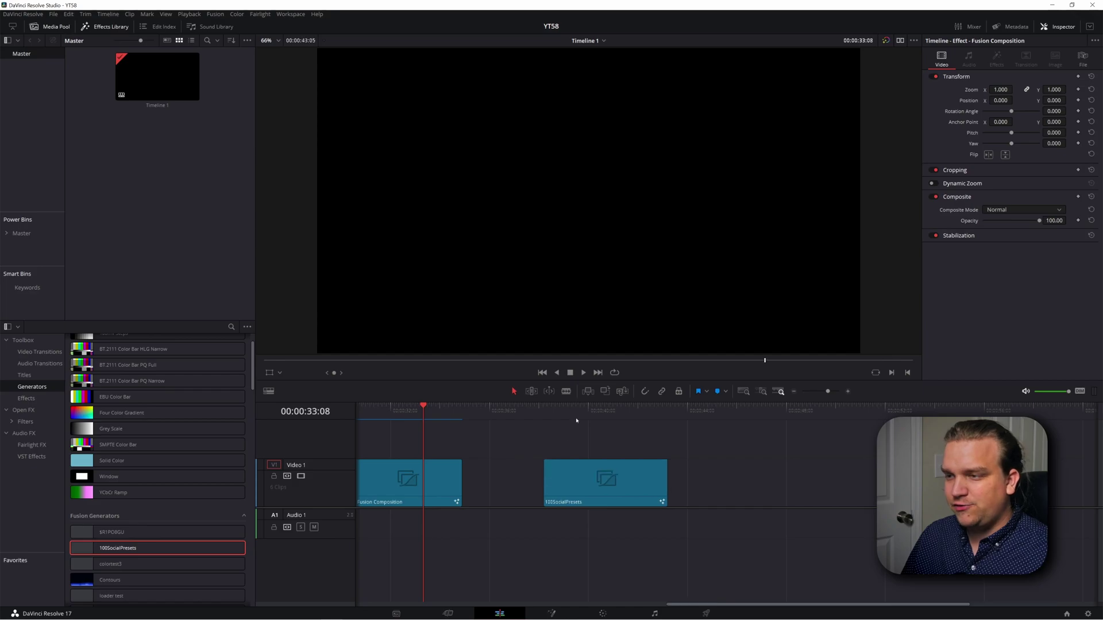
left_click_drag(560, 411, 629, 410)
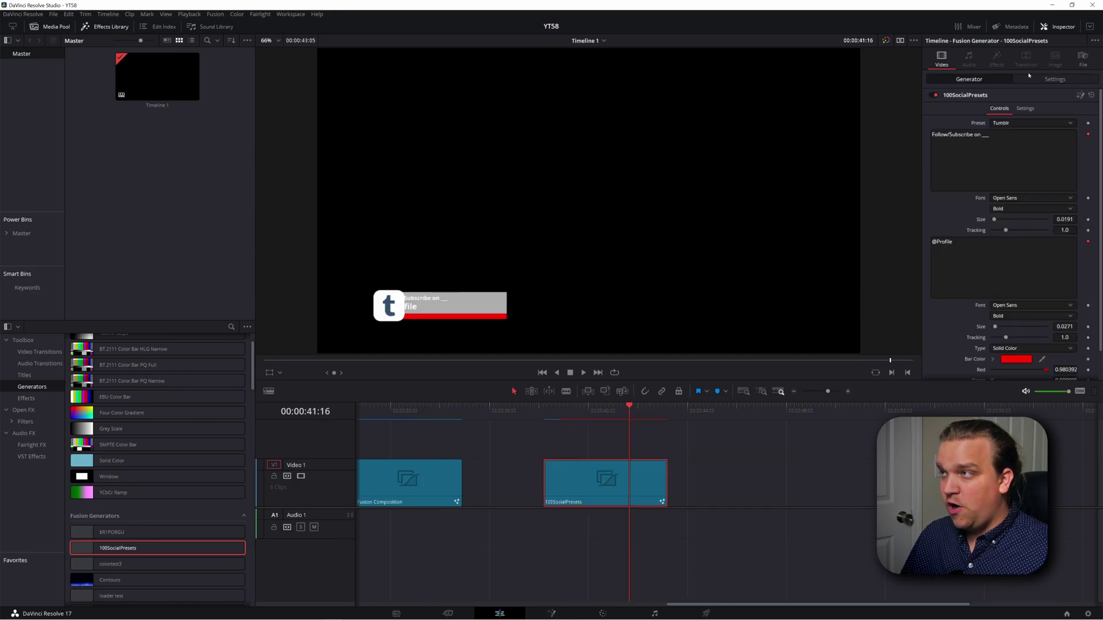
Try the Slack2, Disqus and Badoo presets, ending on Angelist
left_click(999, 123)
left_click(1007, 172)
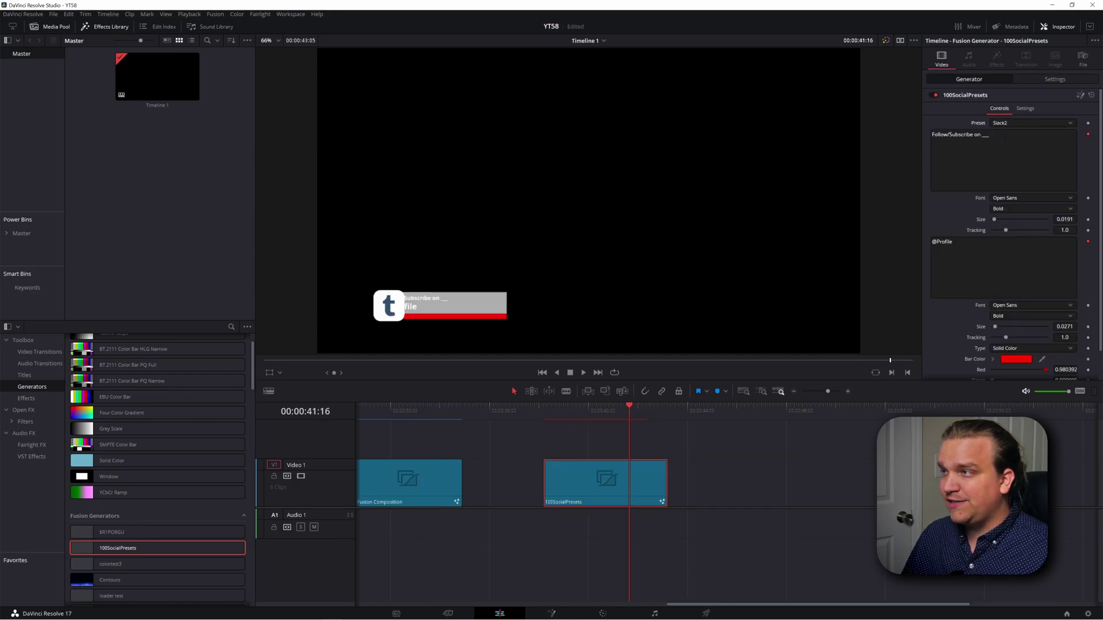
left_click(1008, 123)
scroll(1011, 166, "up", 10)
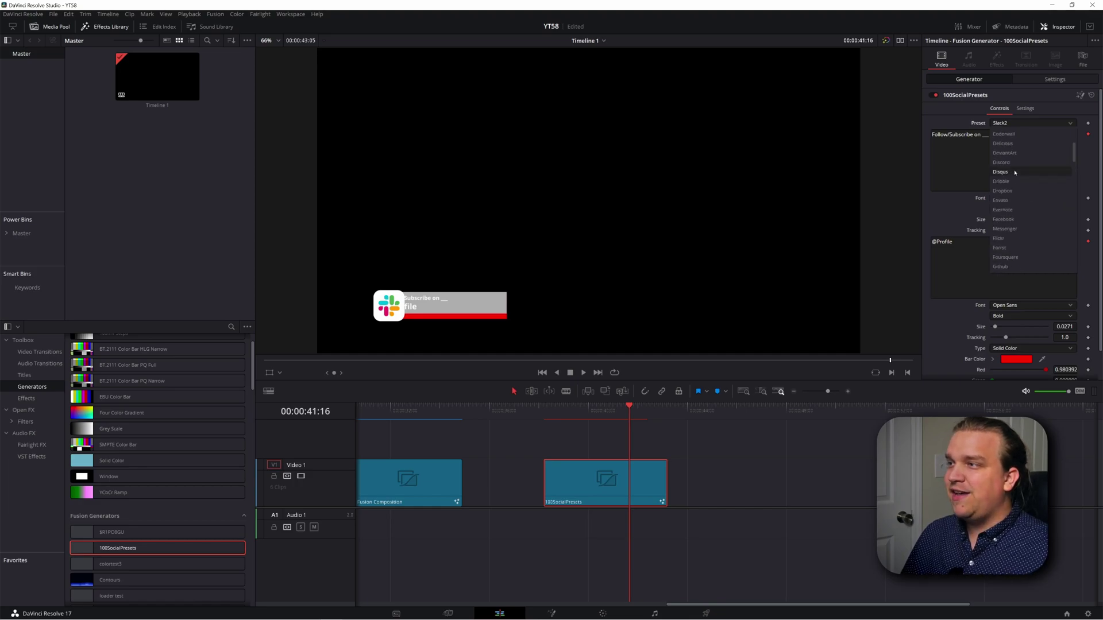
left_click(1010, 172)
left_click(1031, 123)
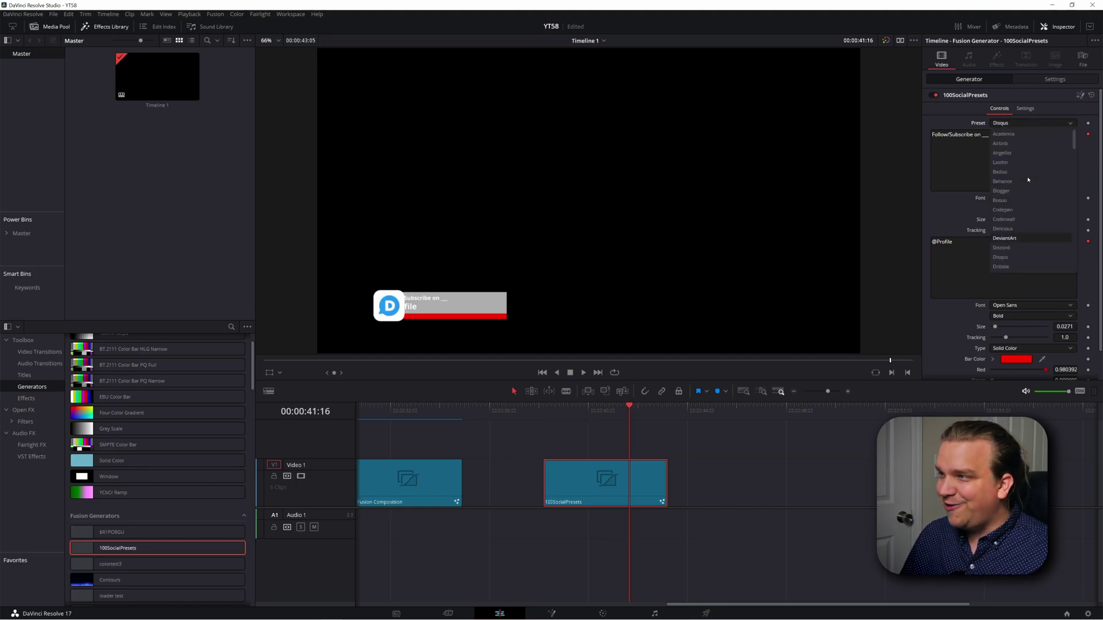
left_click(1028, 147)
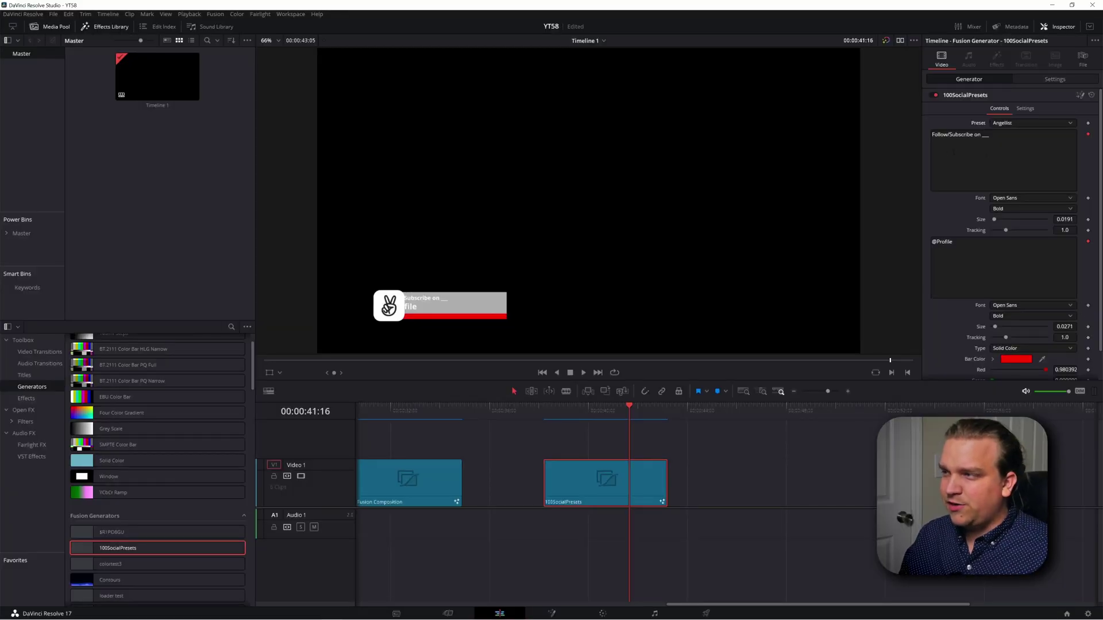
scroll(934, 197, "down", 1)
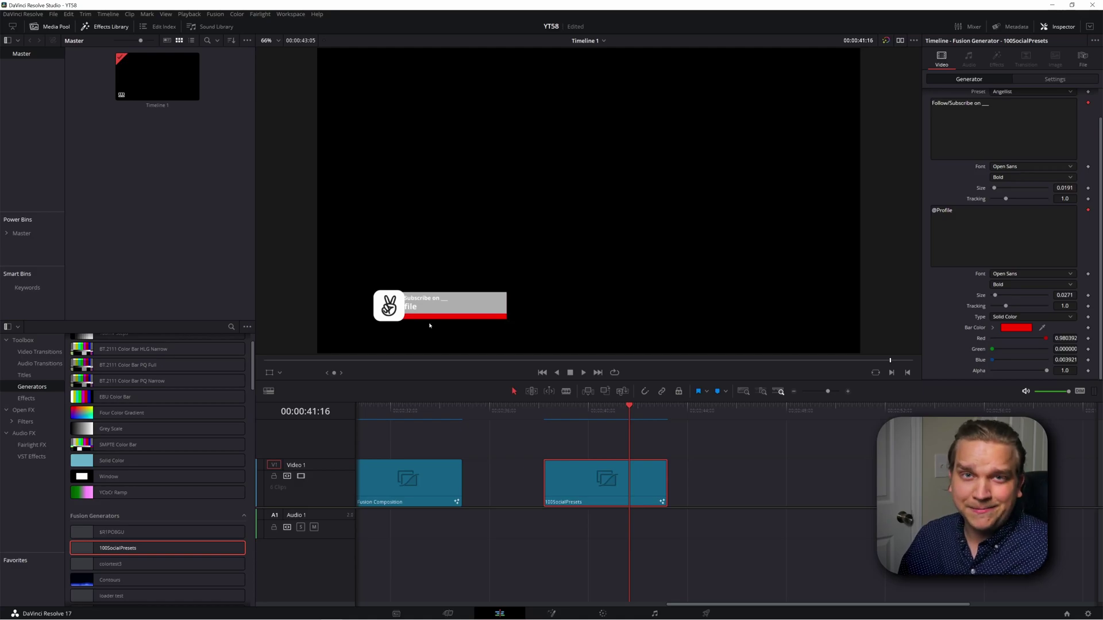
Cycle the preset through Blogger, Google Plus, Medium2 and Myspace, ending on Xanga
scroll(1029, 143, "up", 1)
left_click(1031, 122)
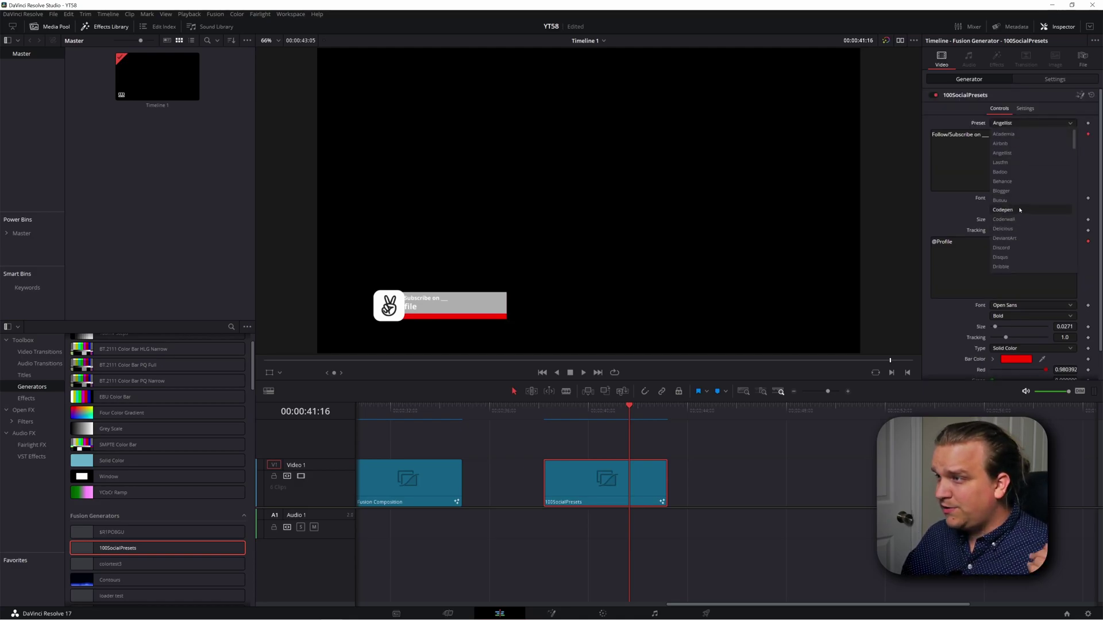
left_click(1018, 190)
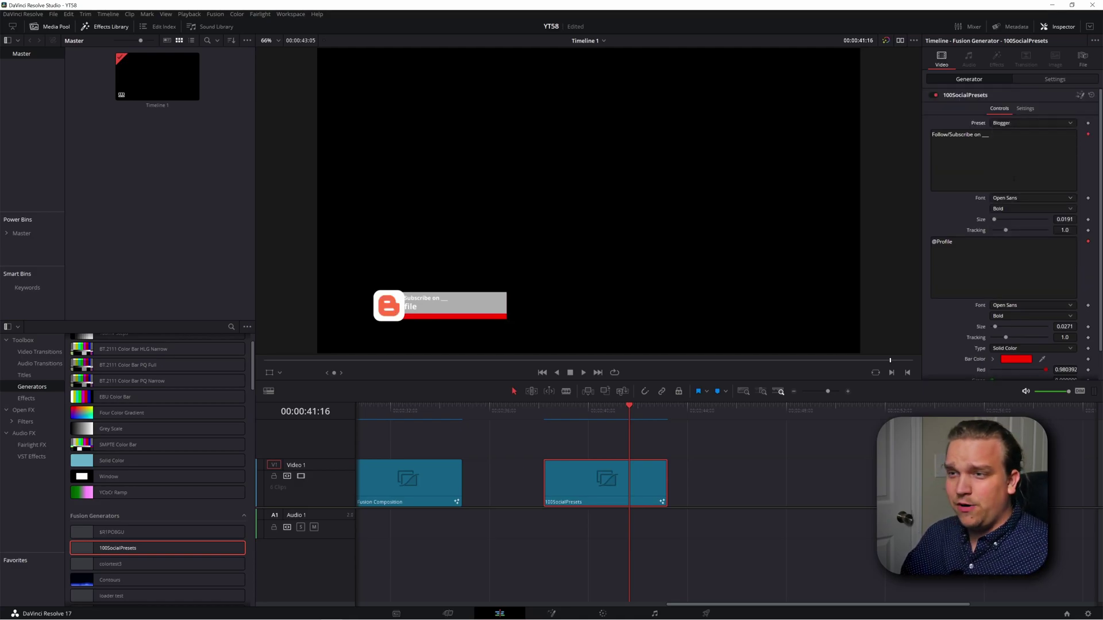
left_click(1059, 124)
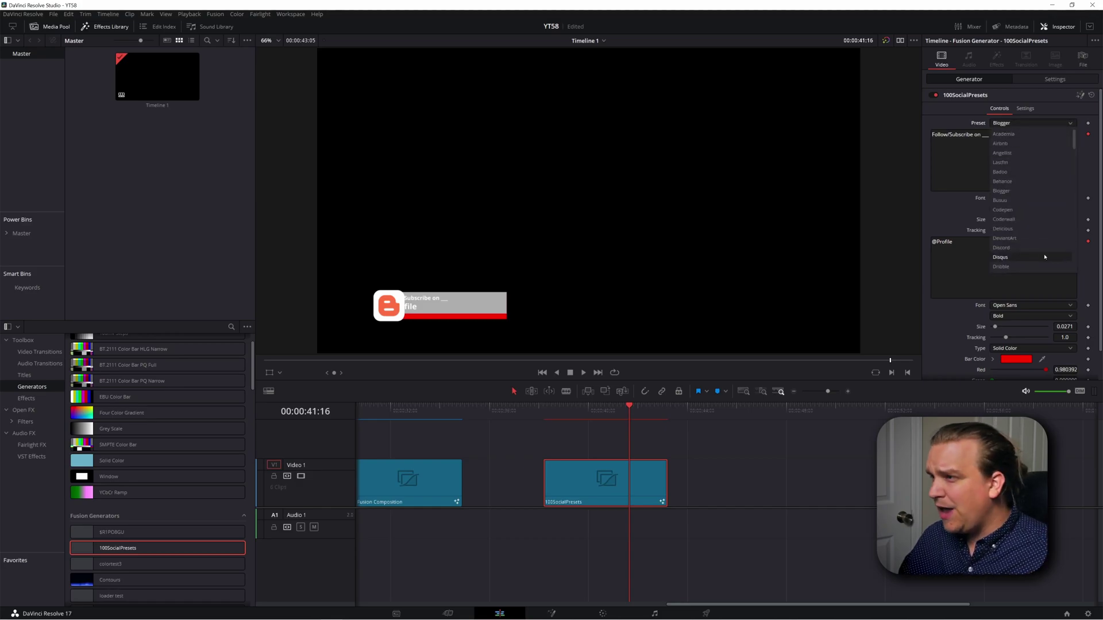
scroll(1040, 255, "down", 6)
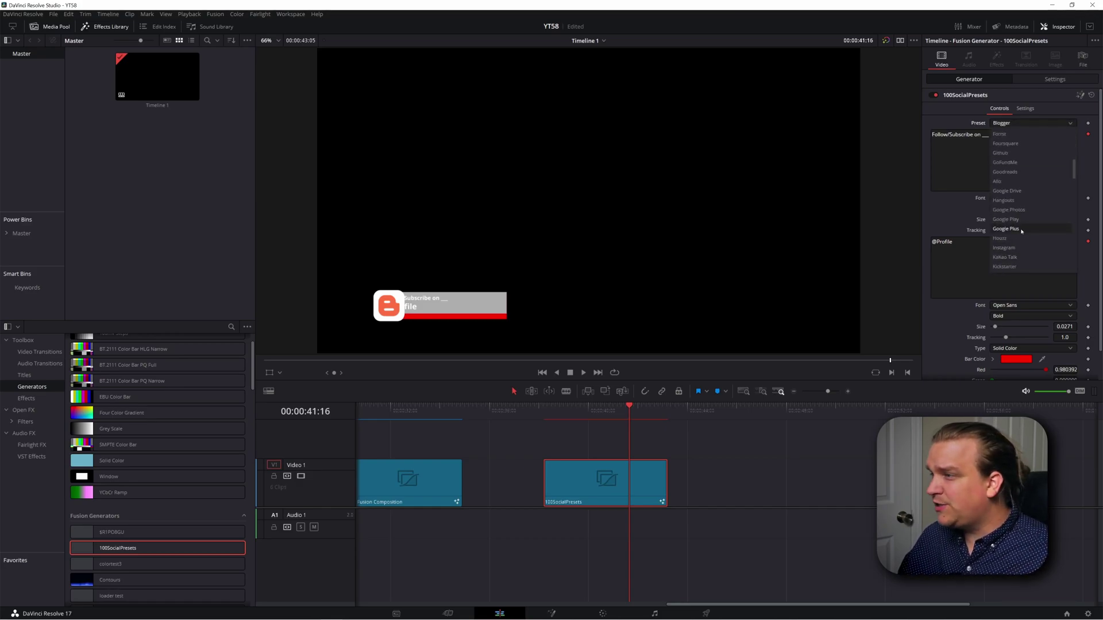
left_click(1018, 229)
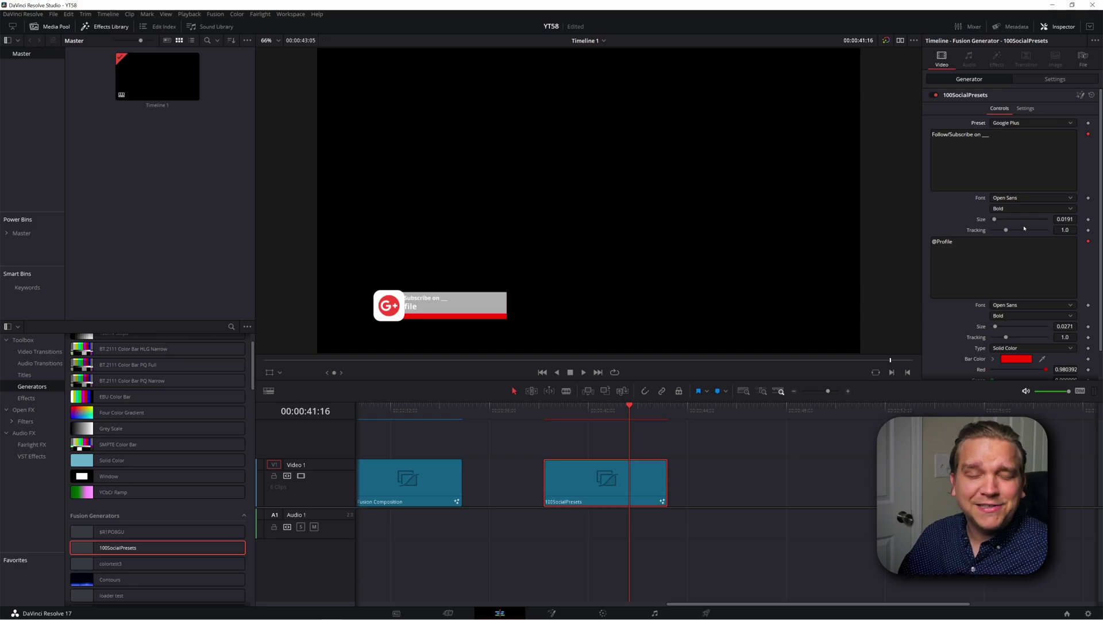
scroll(1031, 123, "down", 10)
left_click(1031, 123)
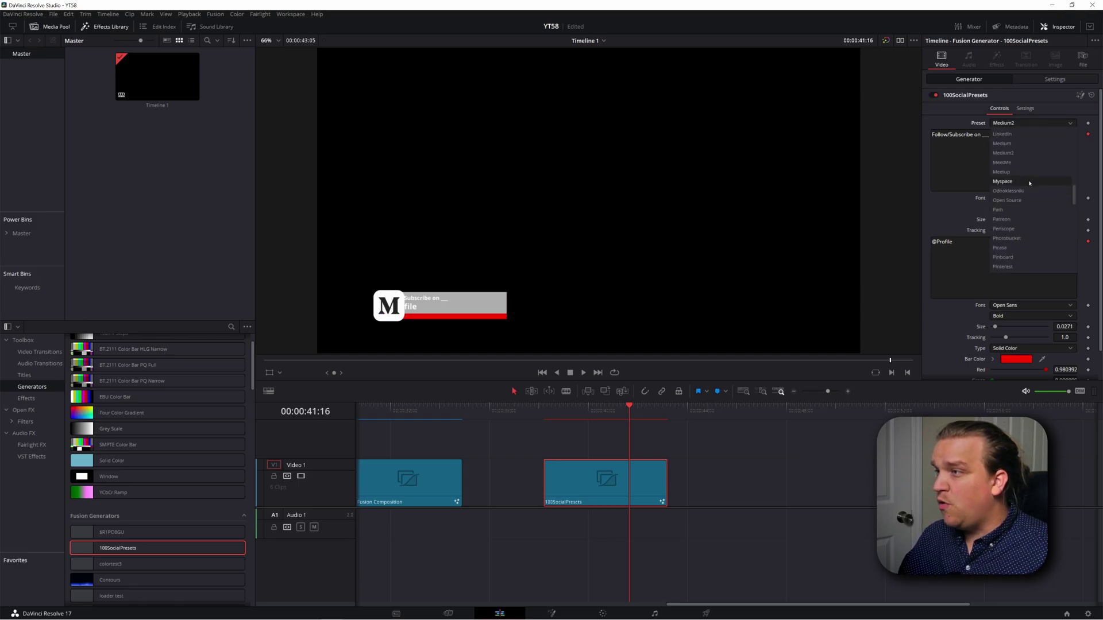
left_click(1013, 181)
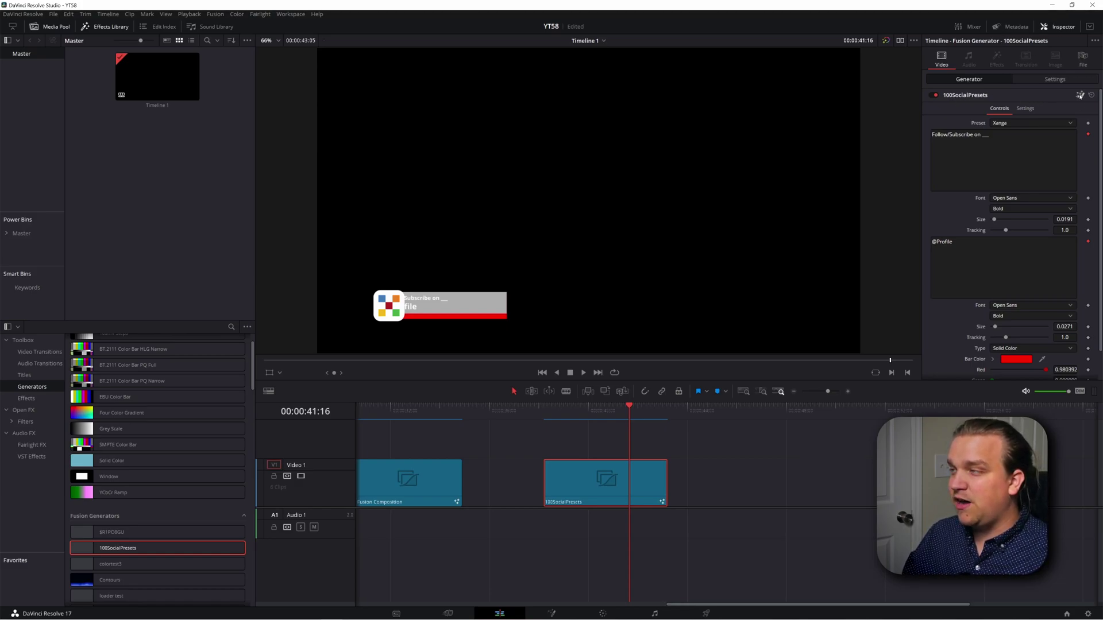
Open the generator in Fusion and collapse the expanded group into Group1
key("shift+5")
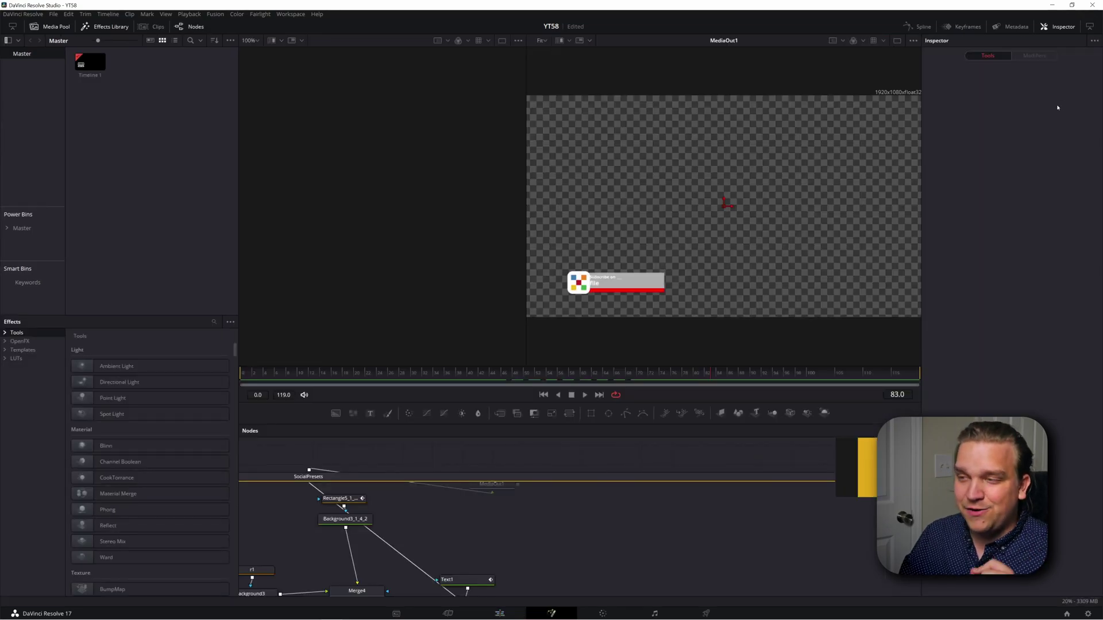
scroll(663, 440, "down", 6)
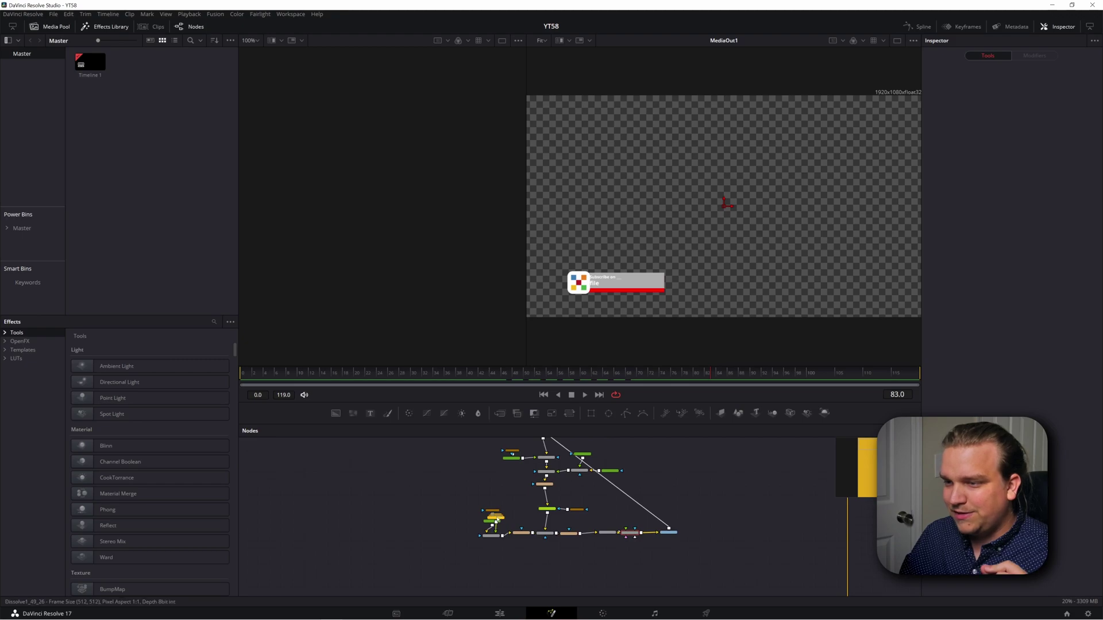
left_click_drag(494, 515, 441, 530)
key("ctrl+v")
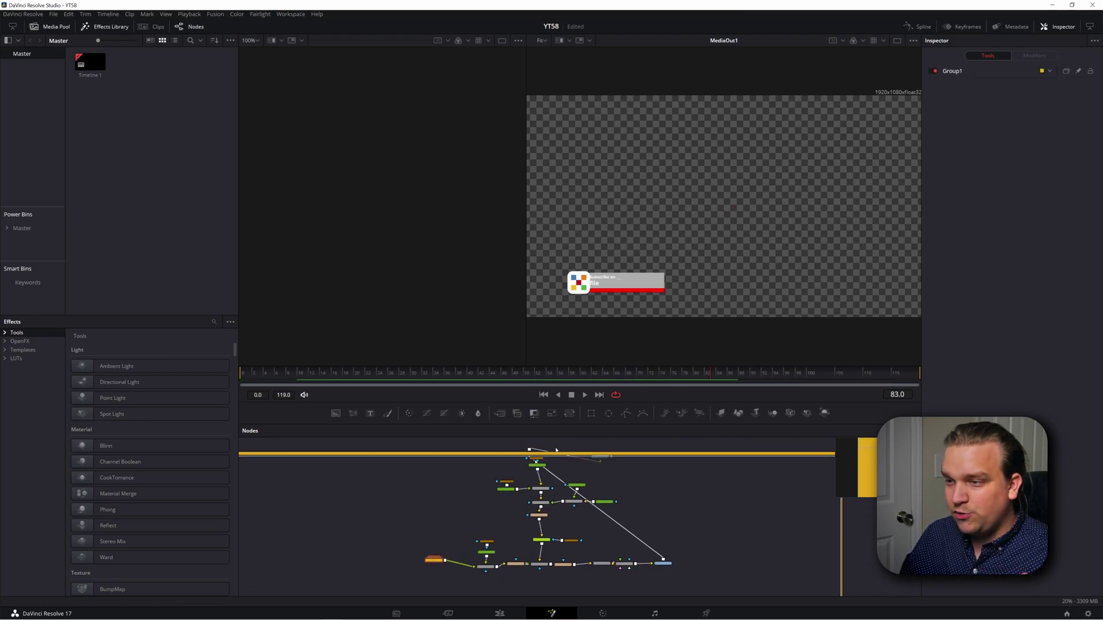
scroll(699, 492, "up", 3)
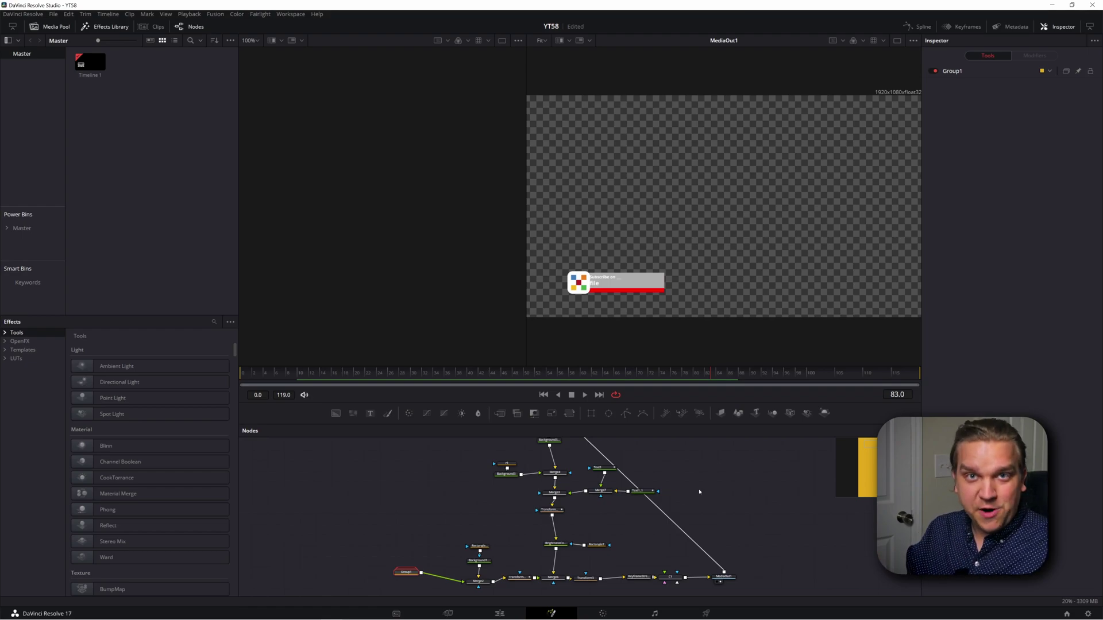
left_click_drag(700, 492, 633, 547)
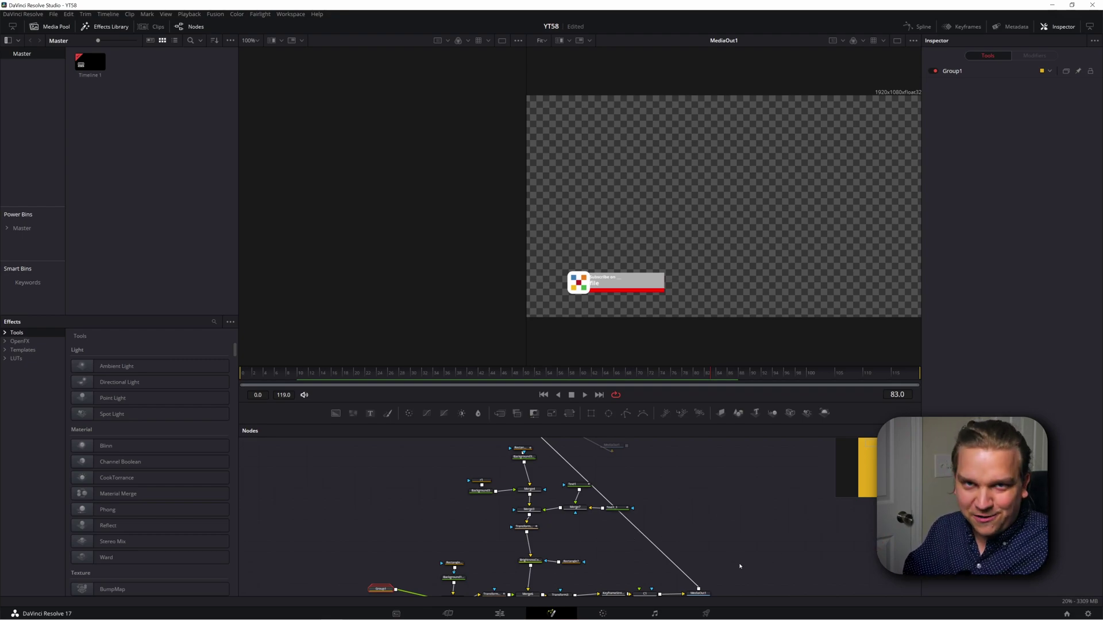
Enlarge the node area and frame Group1 with its merge chain to MediaOut1
left_click_drag(417, 593, 547, 507)
scroll(547, 508, "up", 3)
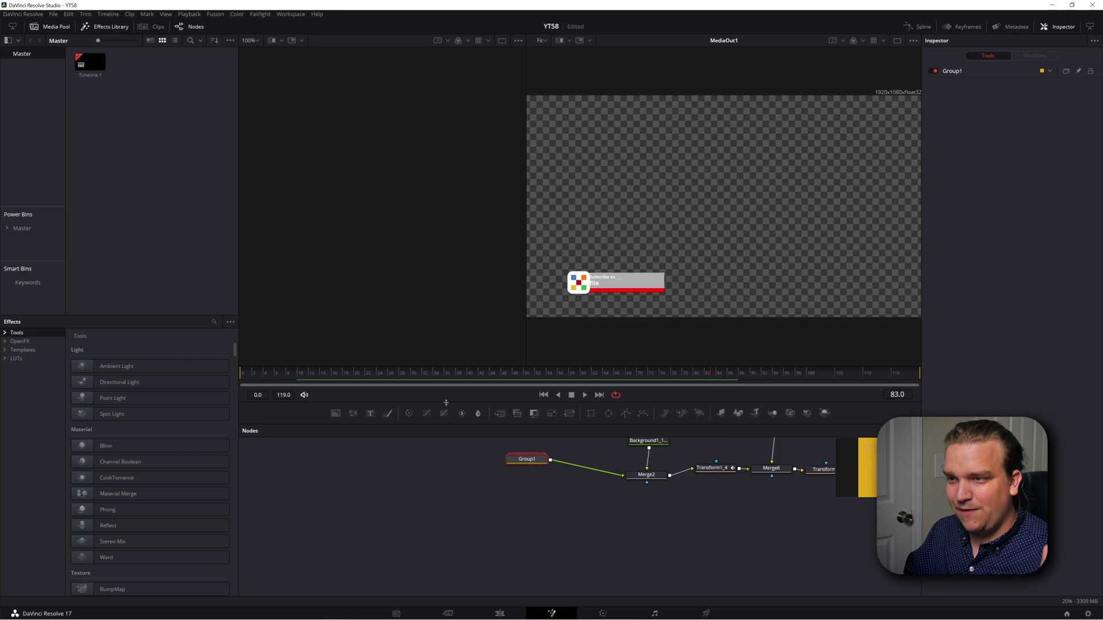
left_click_drag(446, 402, 446, 208)
left_click_drag(514, 273, 394, 363)
Expand Group1 to reveal its many logo loader nodes
left_click(99, 28)
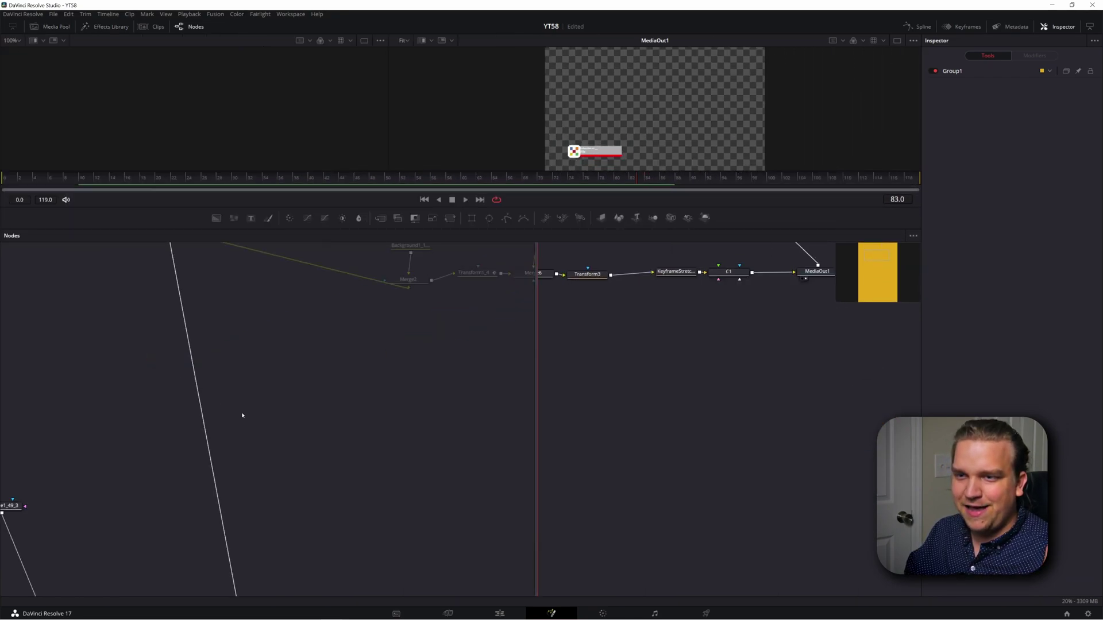
scroll(281, 381, "down", 10)
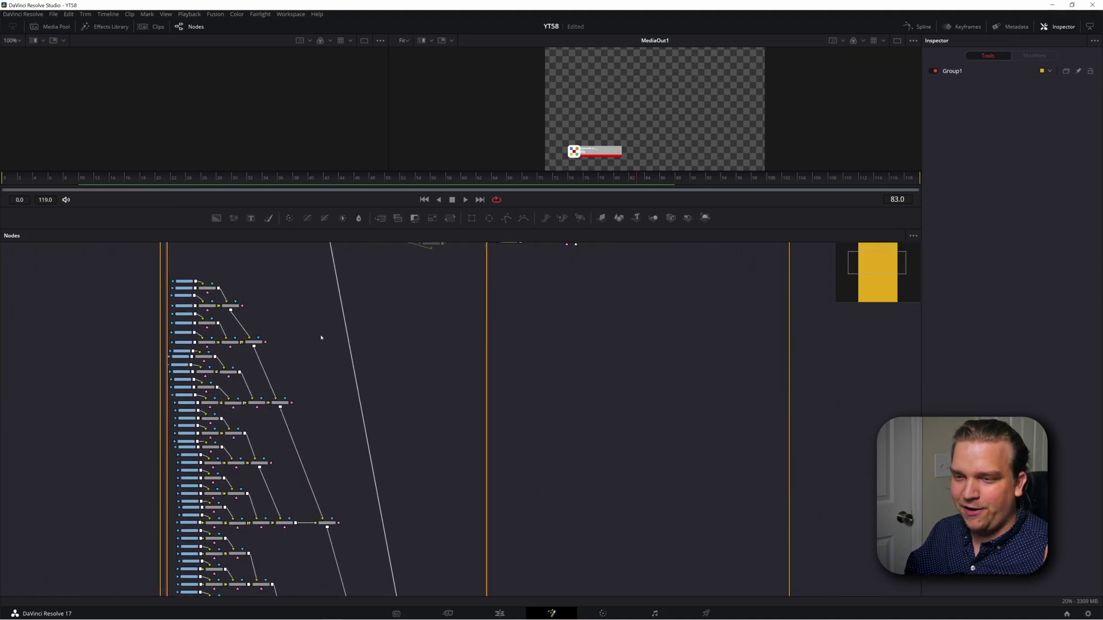
scroll(459, 360, "down", 8)
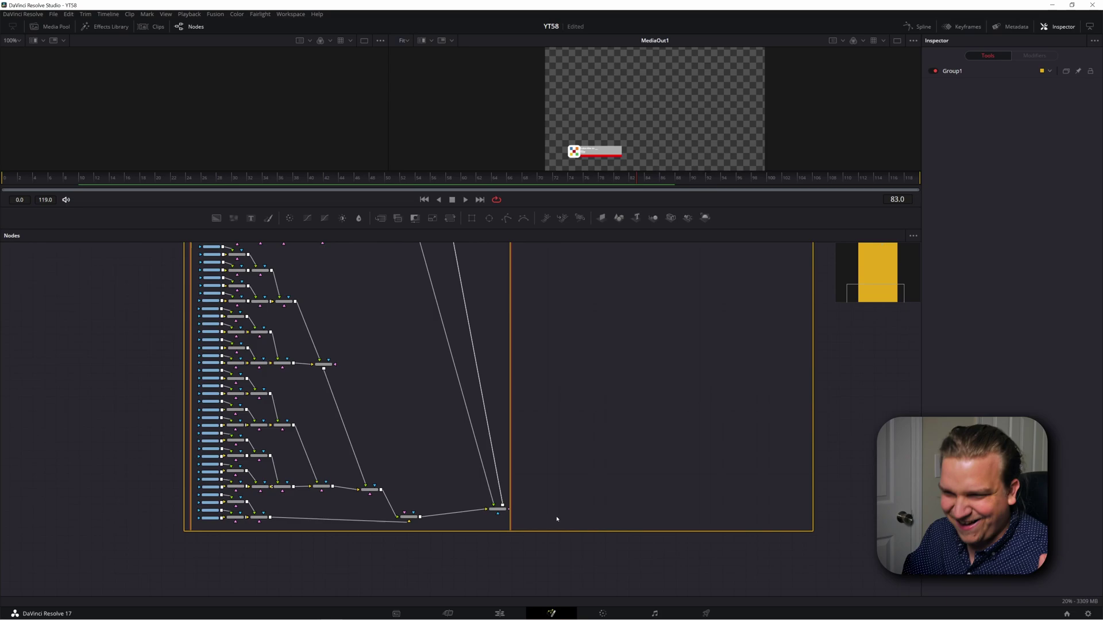
scroll(232, 404, "up", 3)
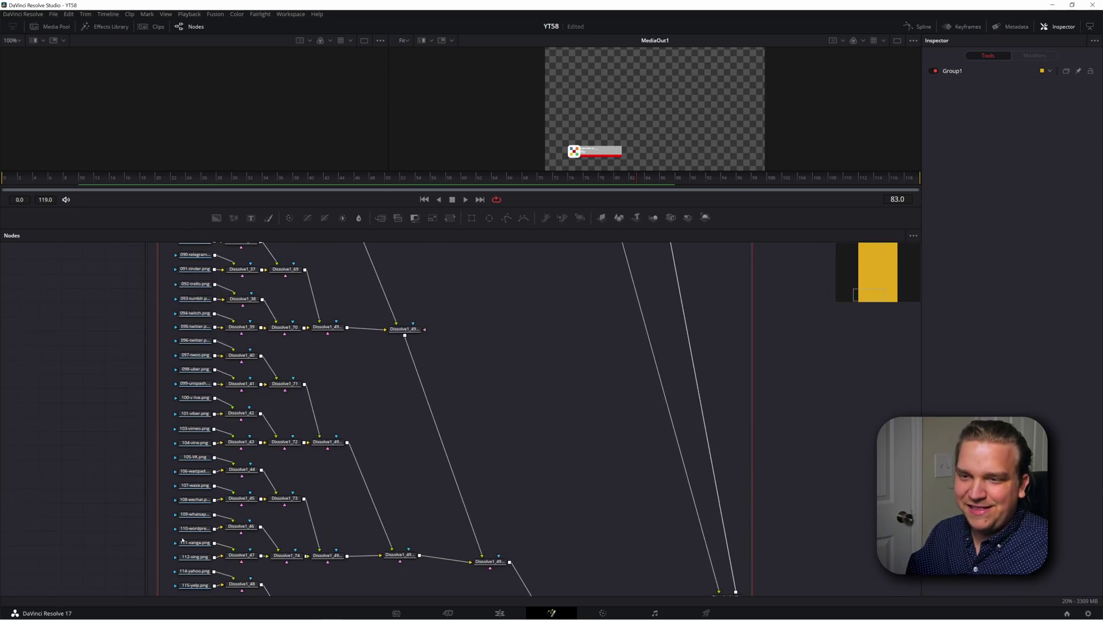
scroll(190, 477, "up", 1)
View the 101-viber, 098-uber, 095-twitter, 094-twitch and 093-tumblr loaders in turn
left_click(198, 435)
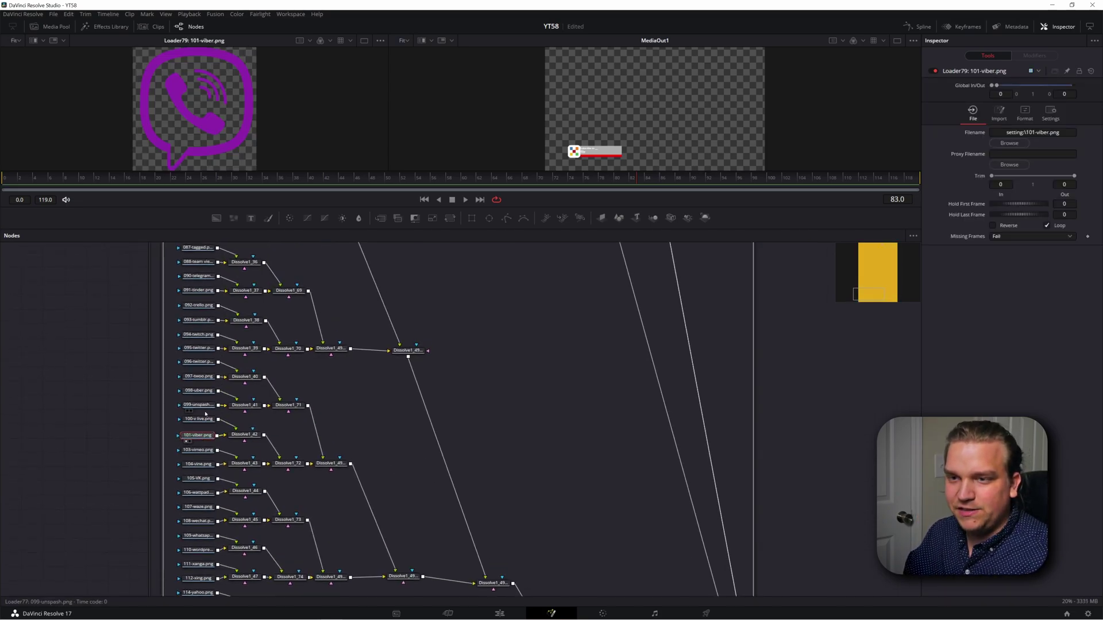
left_click(186, 396)
left_click(198, 348)
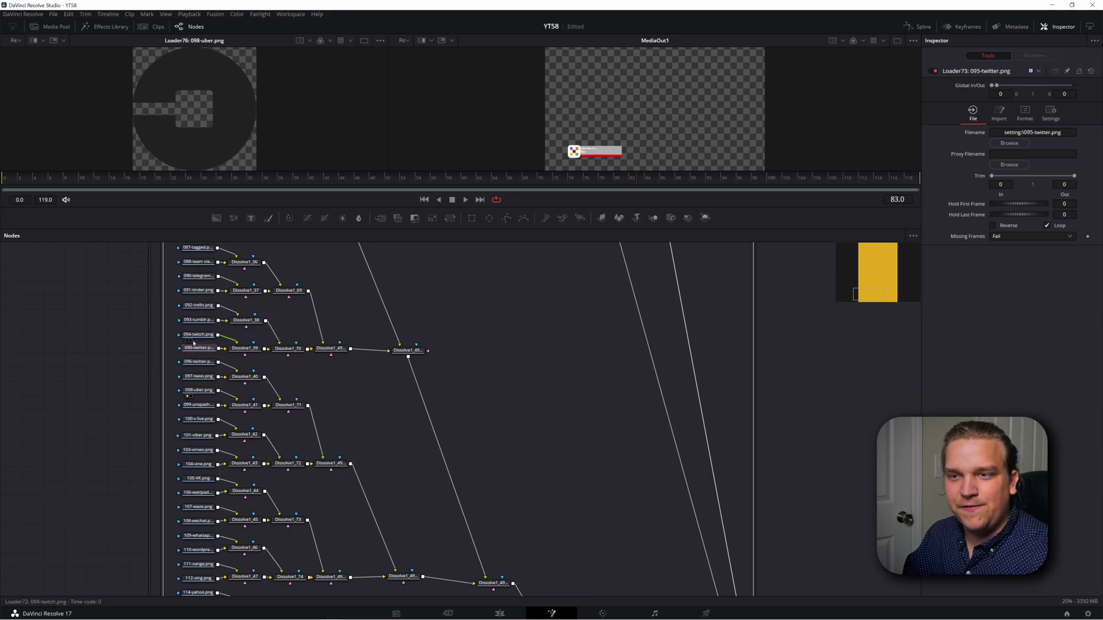
key("1")
left_click(198, 334)
key("1")
left_click(199, 319)
key("1")
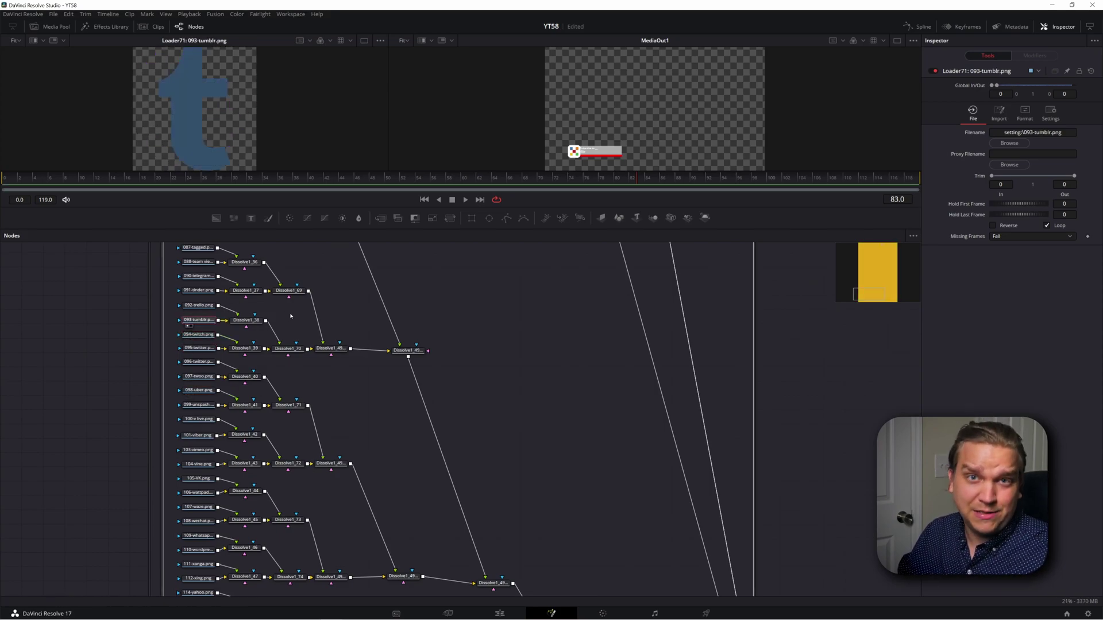
Select the final Dissolve1_49_26 node and drag Group1 up-left to expose Merge2
scroll(360, 430, "up", 2)
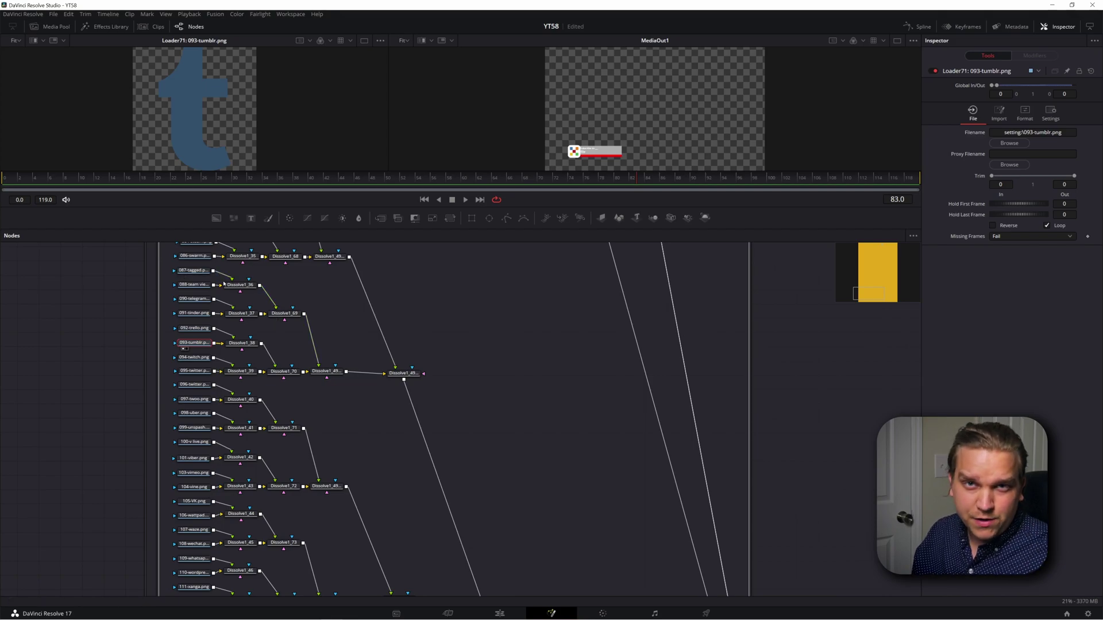
scroll(186, 337, "up", 8)
scroll(345, 423, "up", 8)
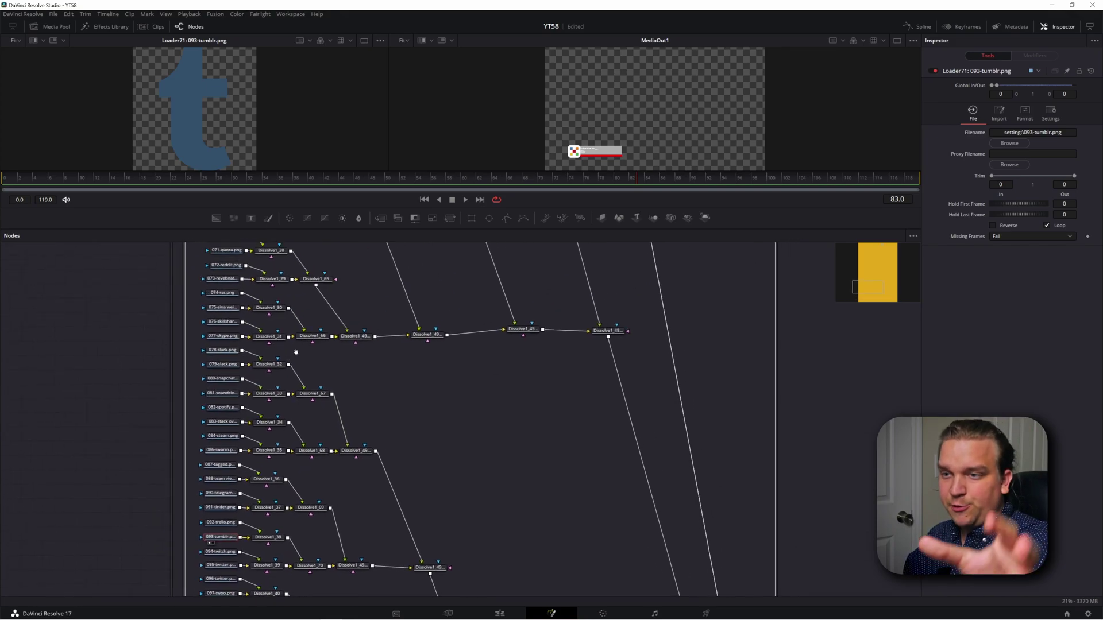
scroll(345, 422, "down", 5)
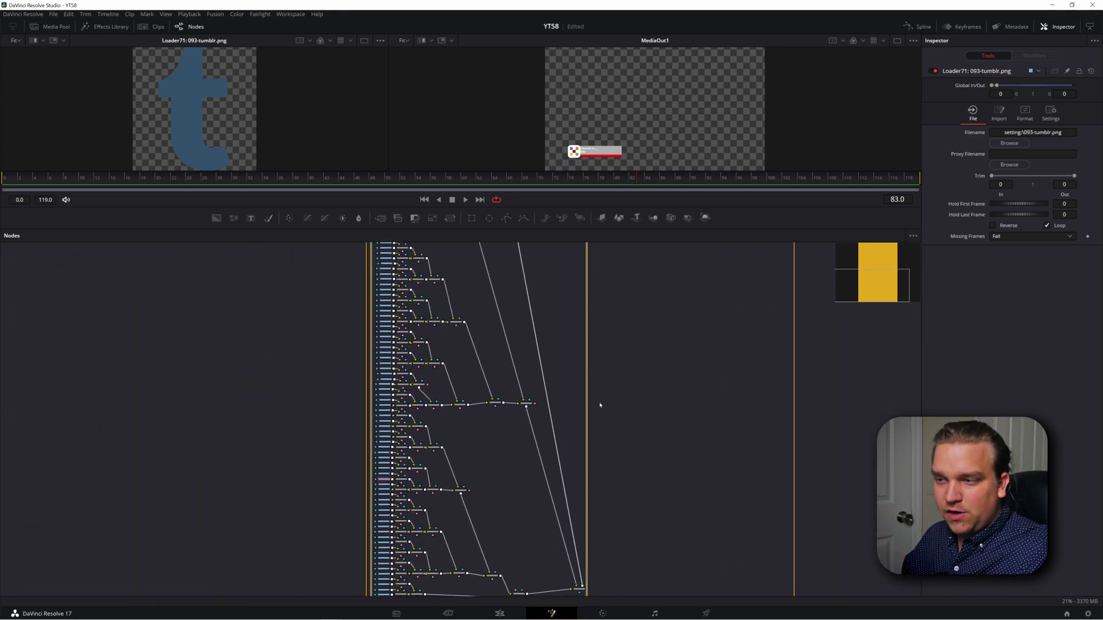
scroll(576, 402, "up", 5)
scroll(593, 386, "up", 5)
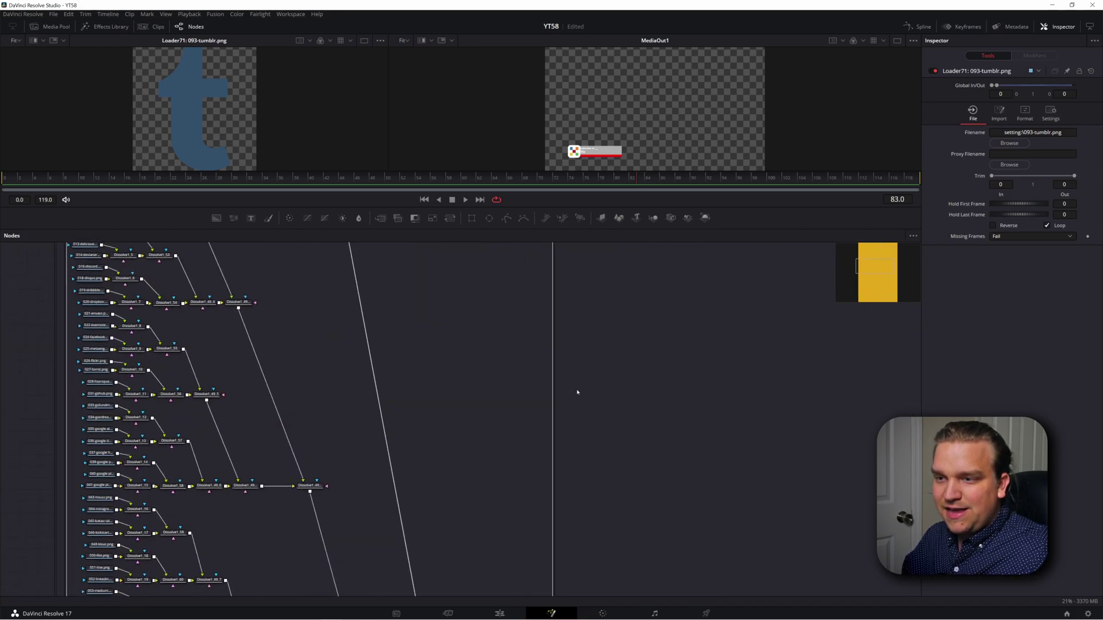
scroll(577, 392, "down", 10)
left_click(561, 539)
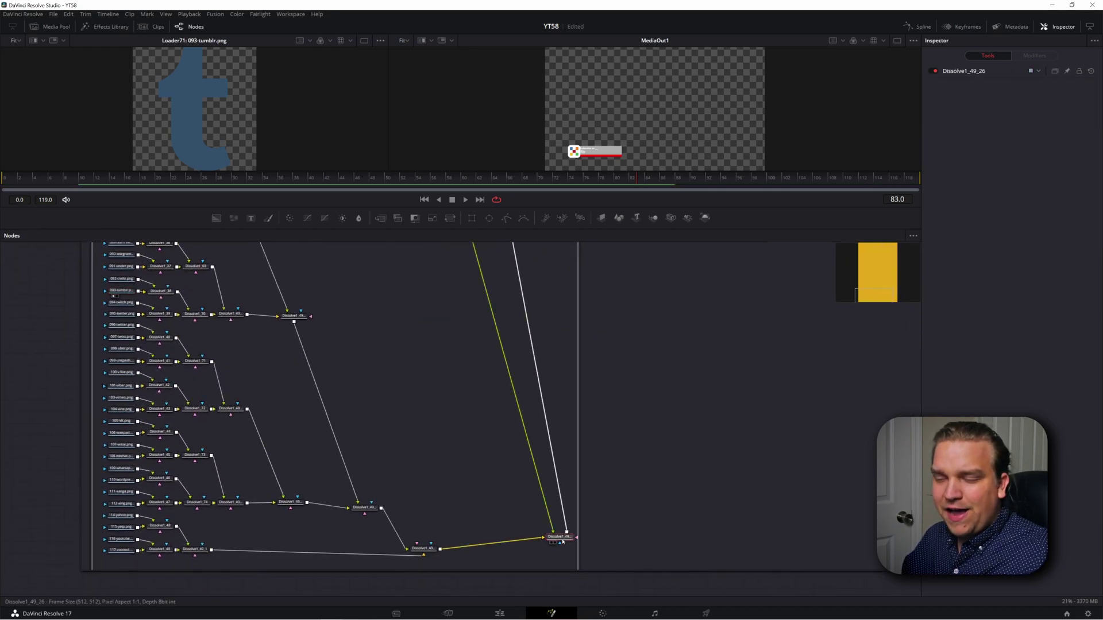
scroll(578, 369, "up", 10)
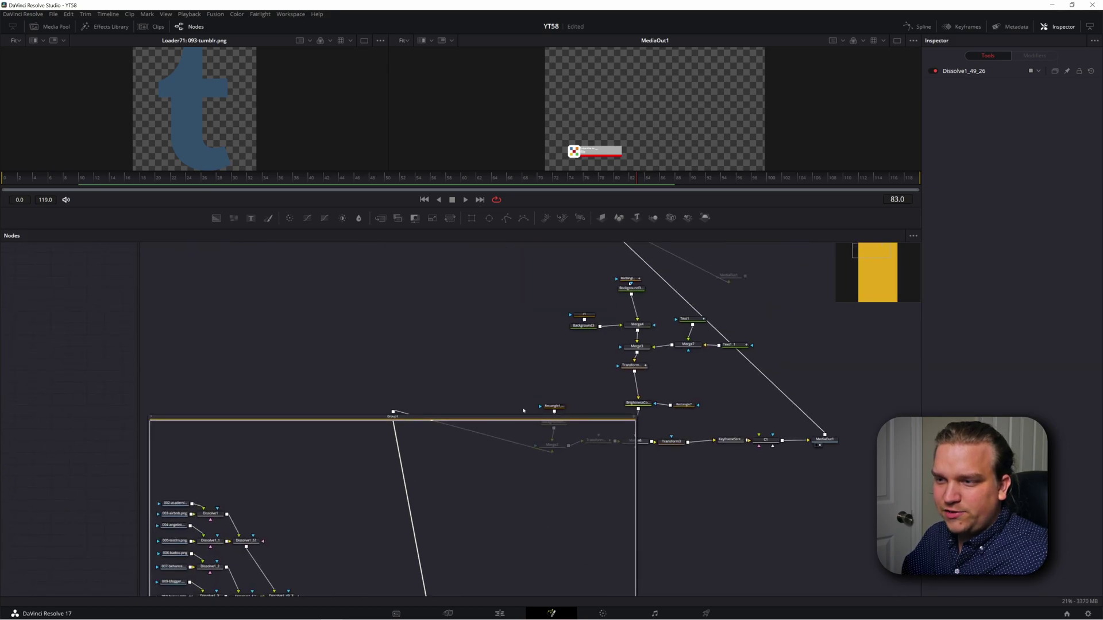
left_click_drag(523, 417, 376, 365)
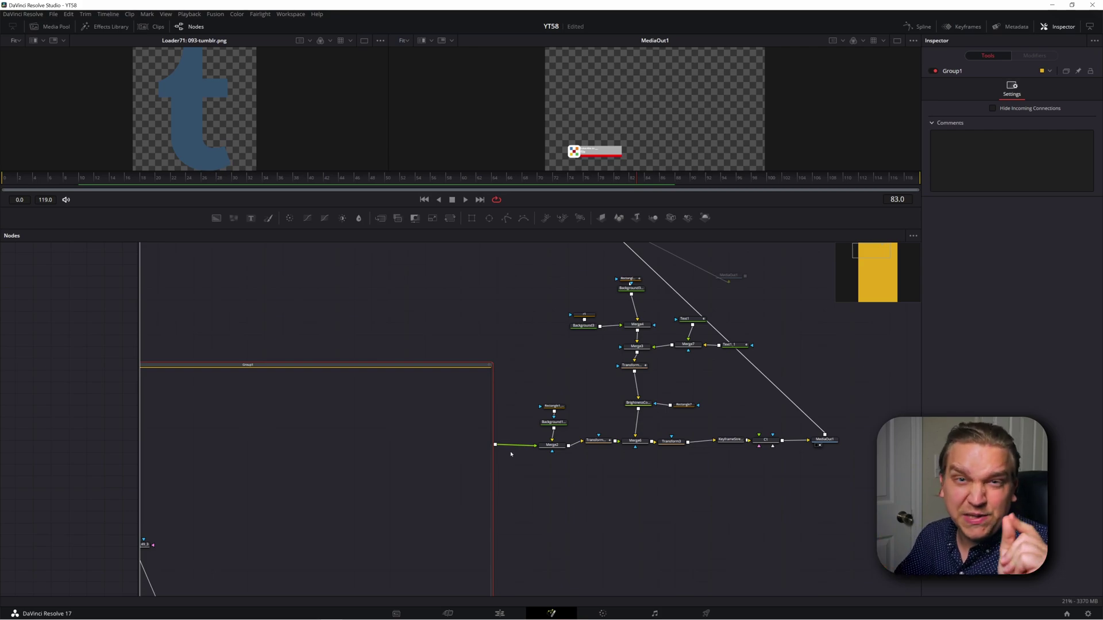
mouse_move(555, 450)
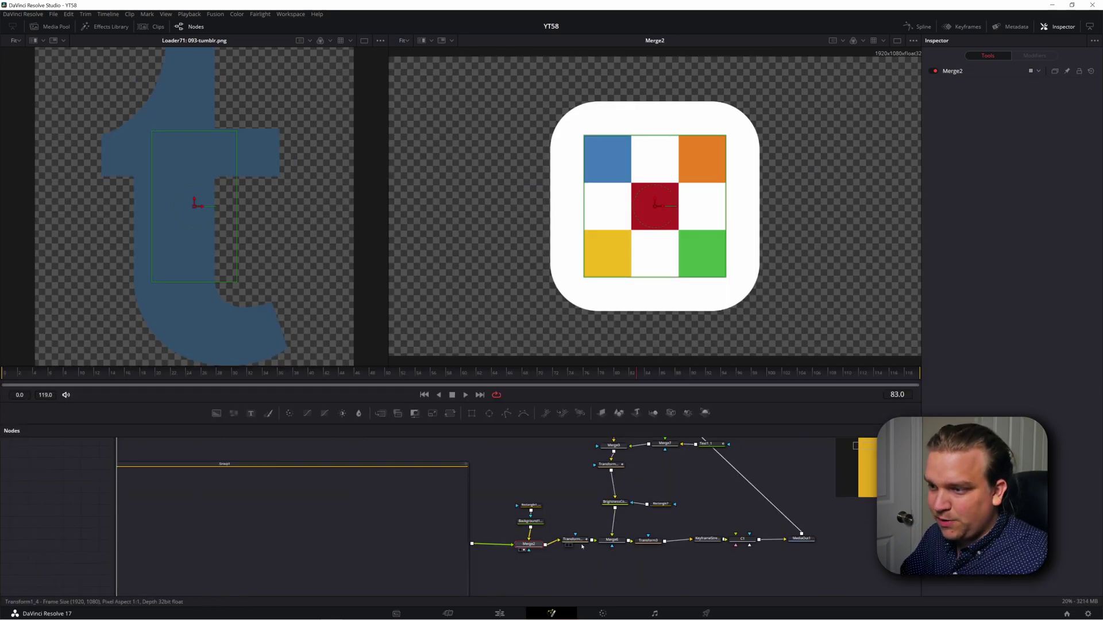
View Transform1_4 and Merge6 in the right viewer
left_click(573, 540)
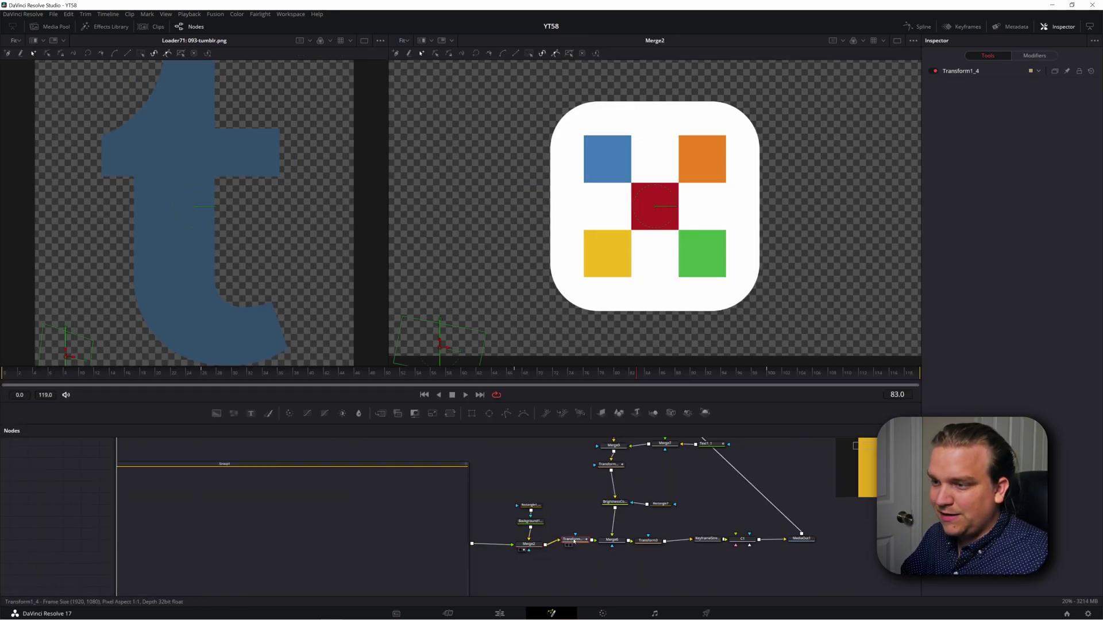
key("2")
left_click(610, 542)
key("2")
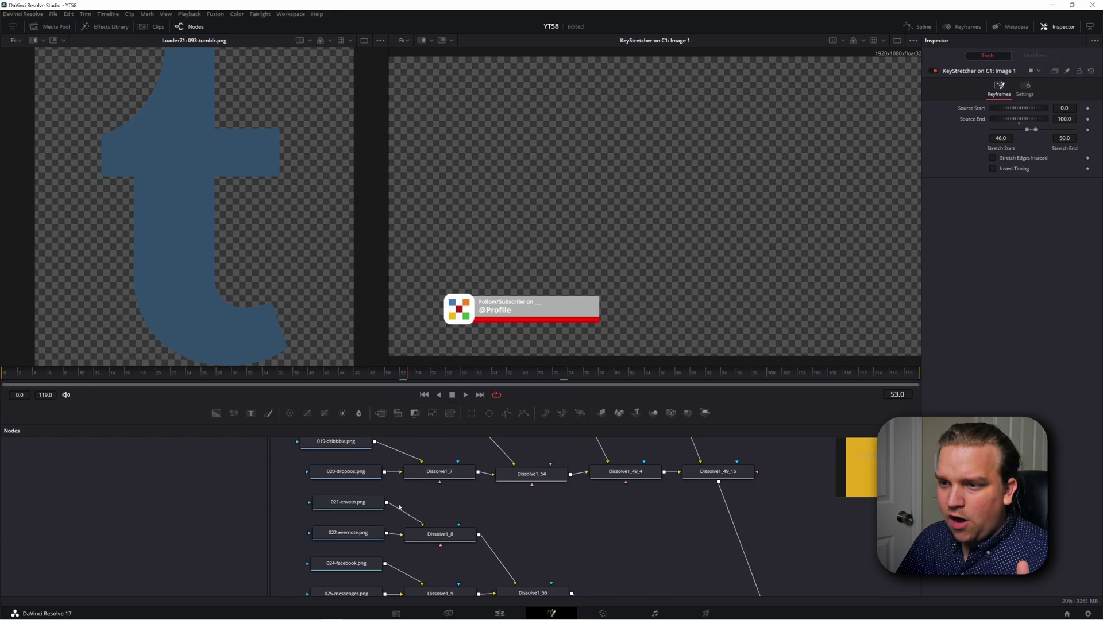
View the 020-dropbox and 019-dribbble loaders, then select Dissolve1_7
left_click(348, 472)
key("1")
left_click(335, 441)
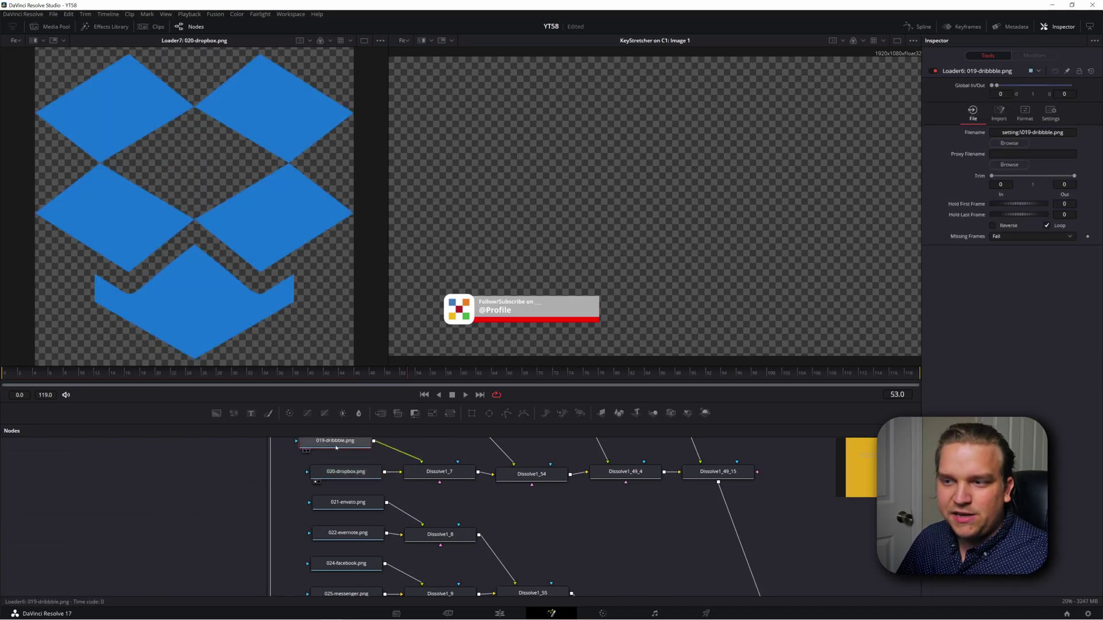
key("1")
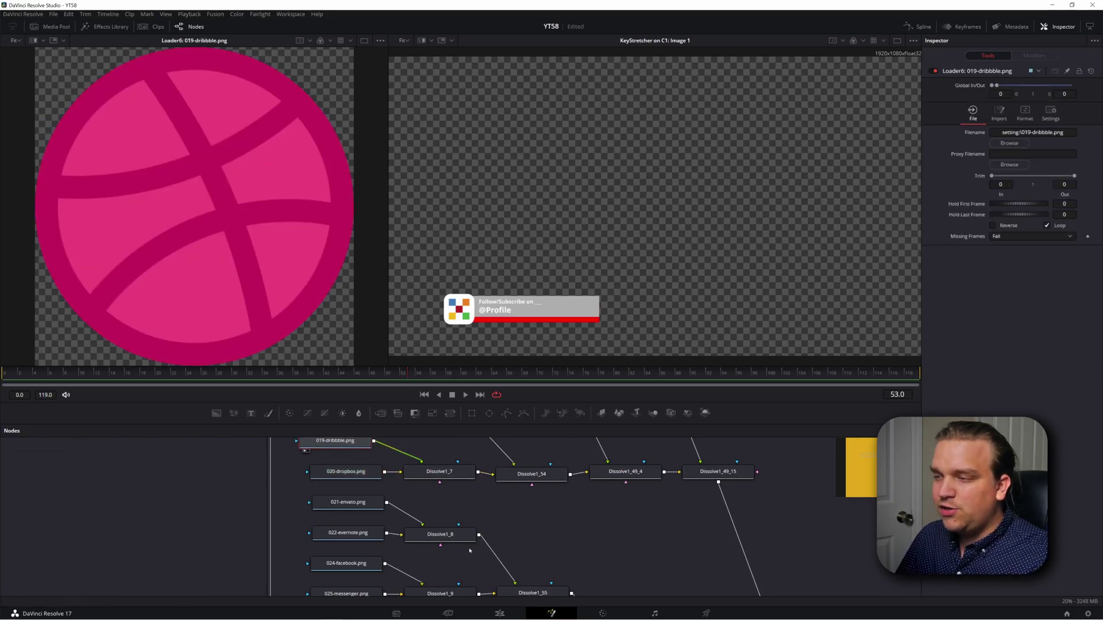
left_click(454, 475)
Show Dissolve1_7, then duplicate Background1 as Background1_1 and view each background
key("1")
scroll(590, 528, "down", 3)
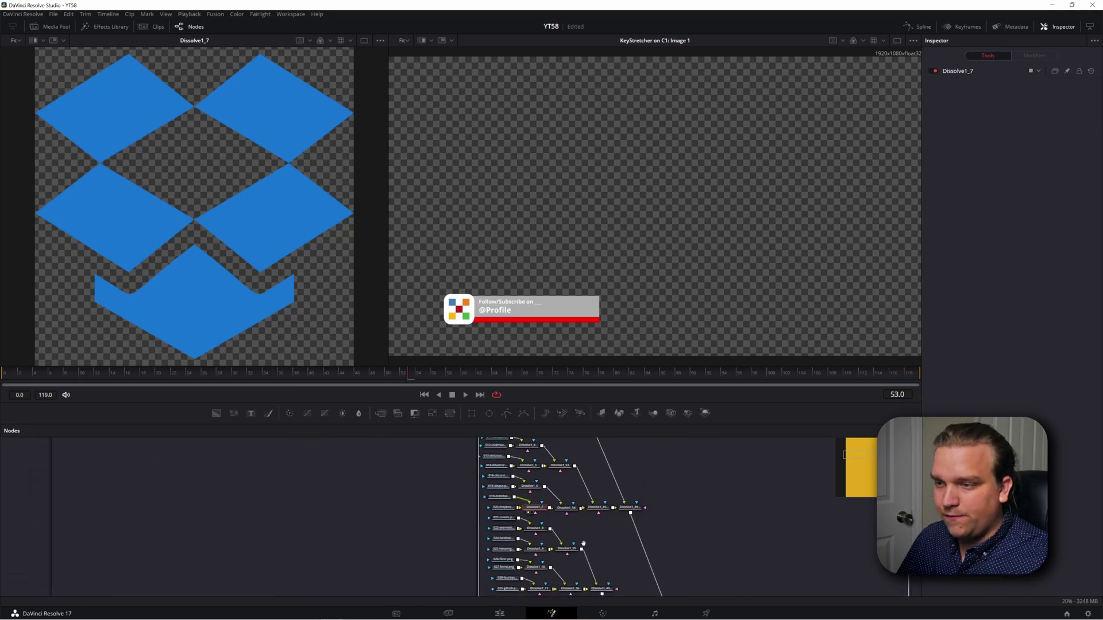
scroll(460, 526, "right", 10)
key("ctrl+c")
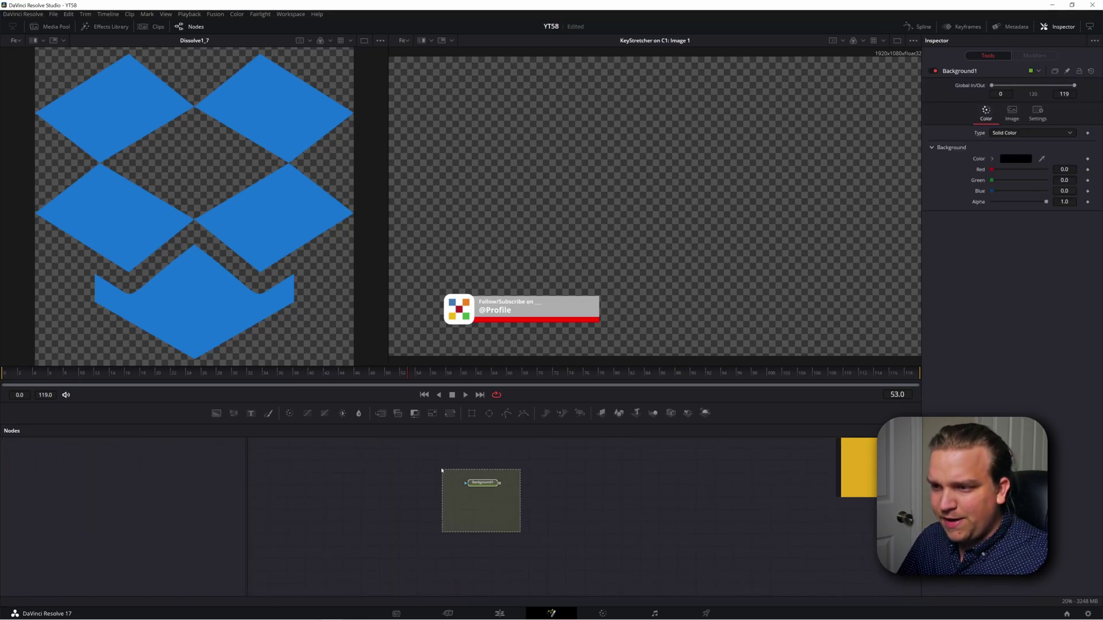
key("ctrl+v")
left_click(477, 486)
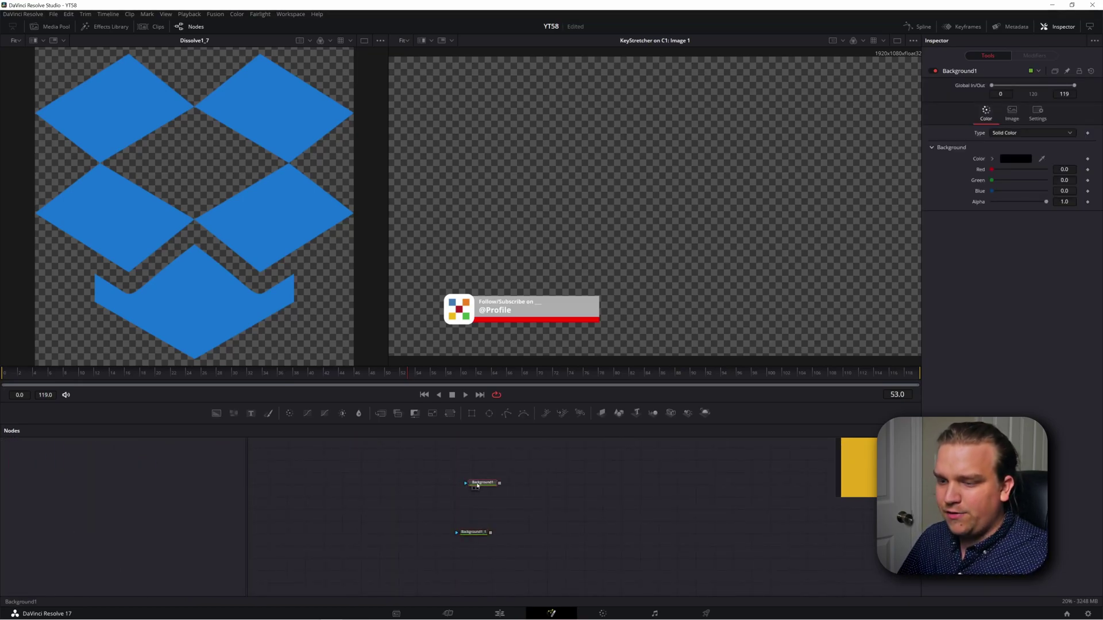
key("1")
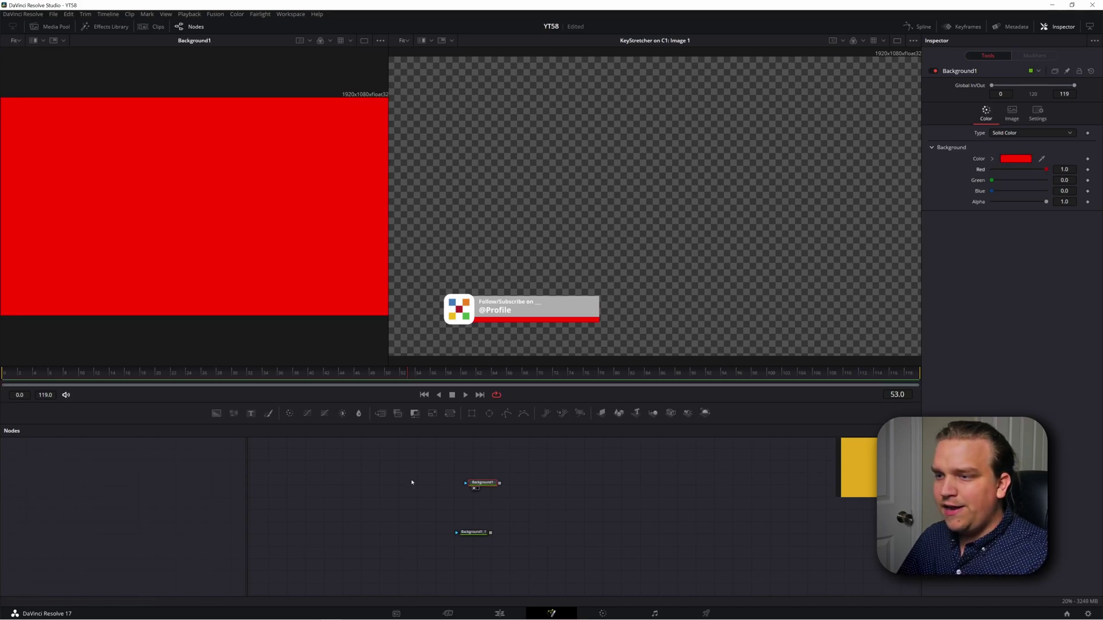
left_click(476, 533)
key("2")
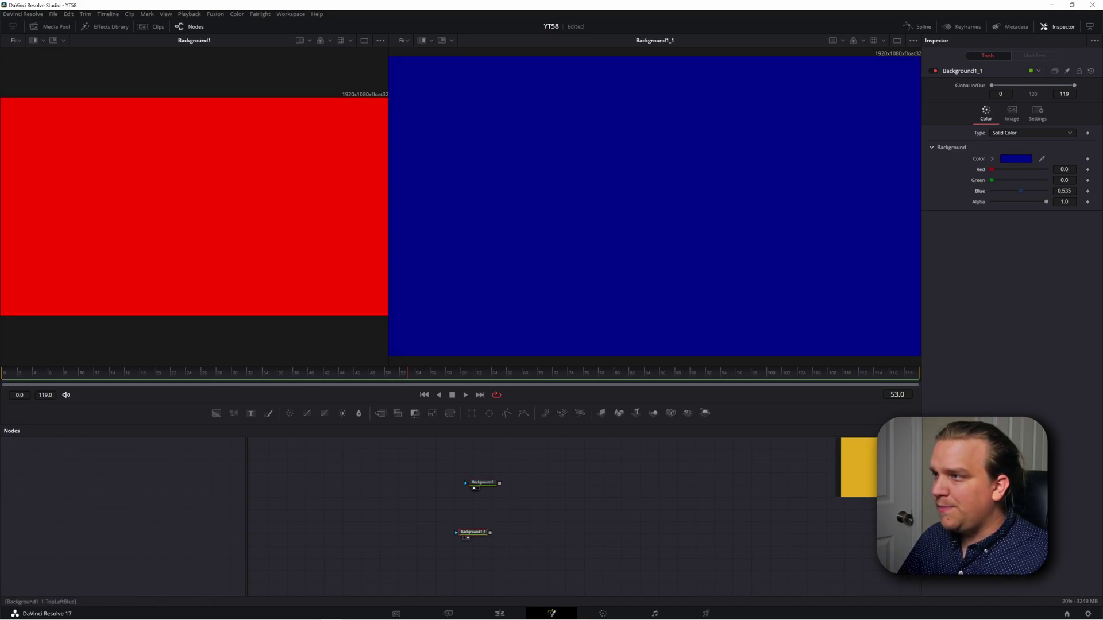
Add a Dissolve2 node and wire Background1_1 and Background1 into it
key("shift+space")
type("diss")
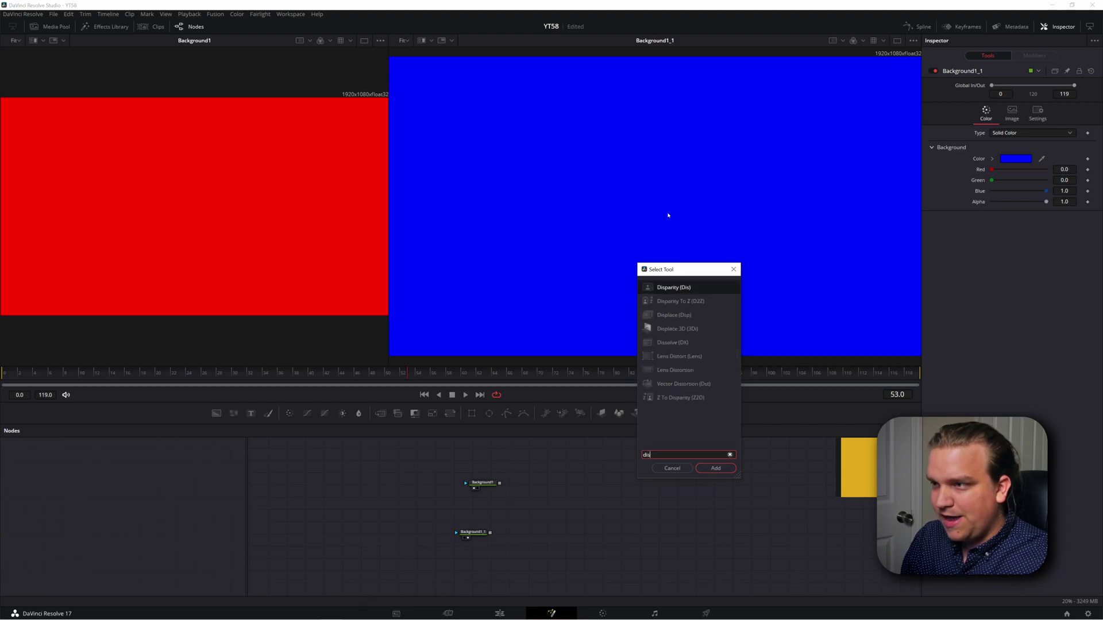
key("Return")
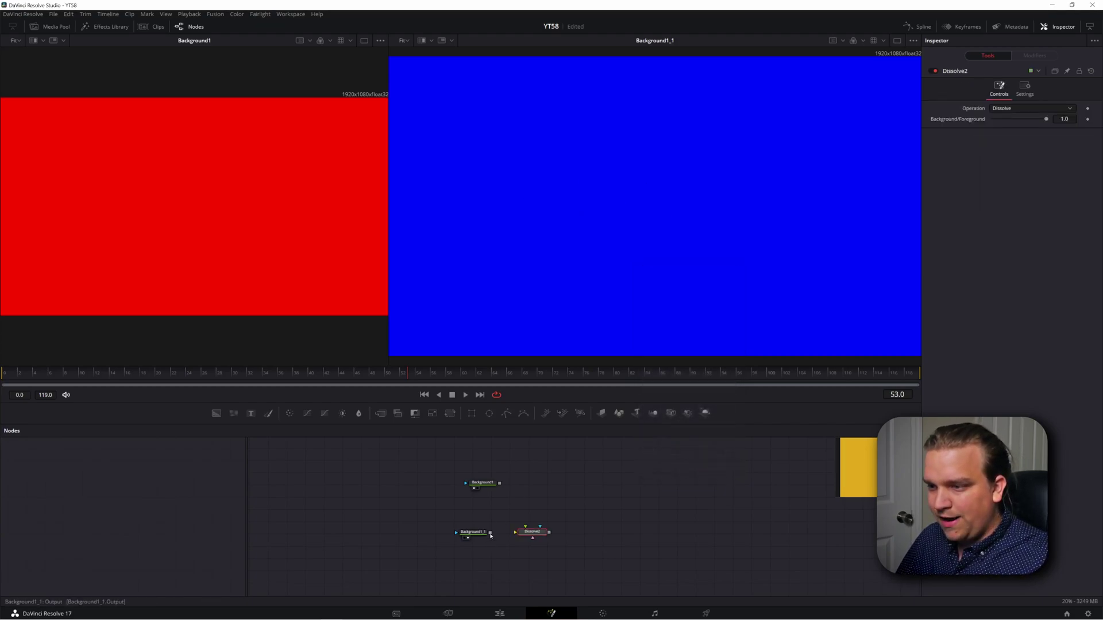
left_click_drag(490, 532, 532, 532)
left_click_drag(499, 483, 533, 539)
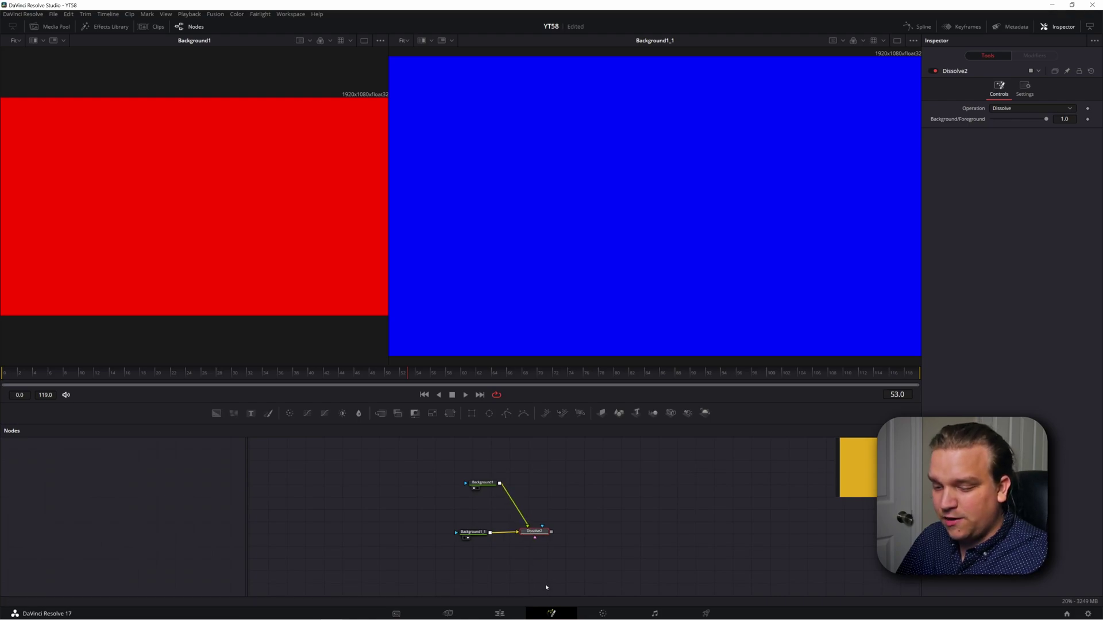
View Dissolve2 alone and compare its Background/Foreground mix at 1.0 red and 0.0 blue
key("2")
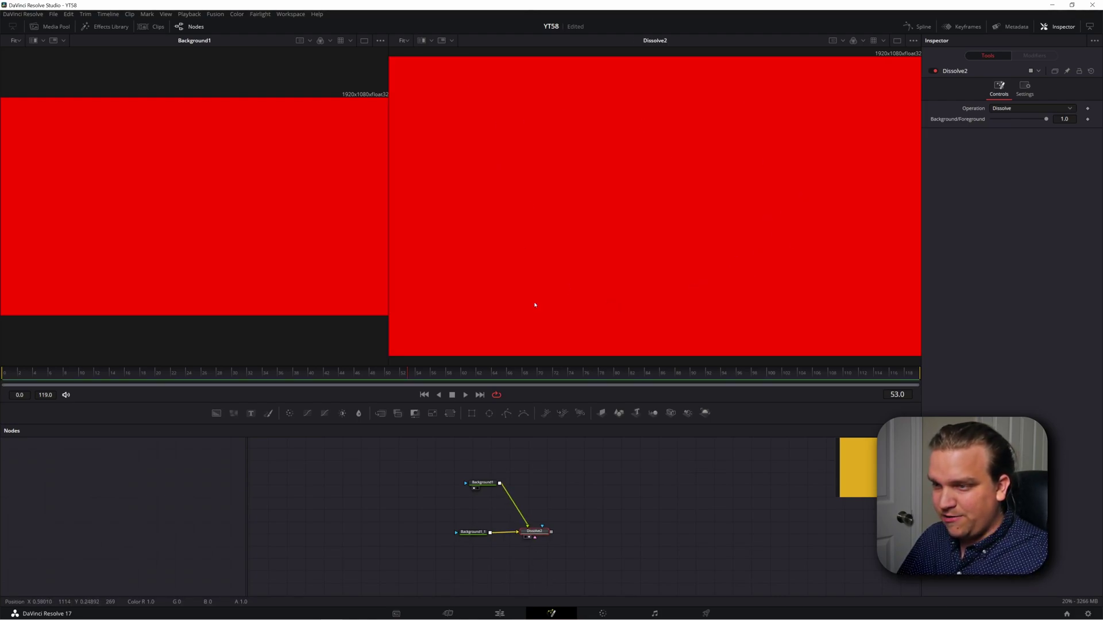
key("1")
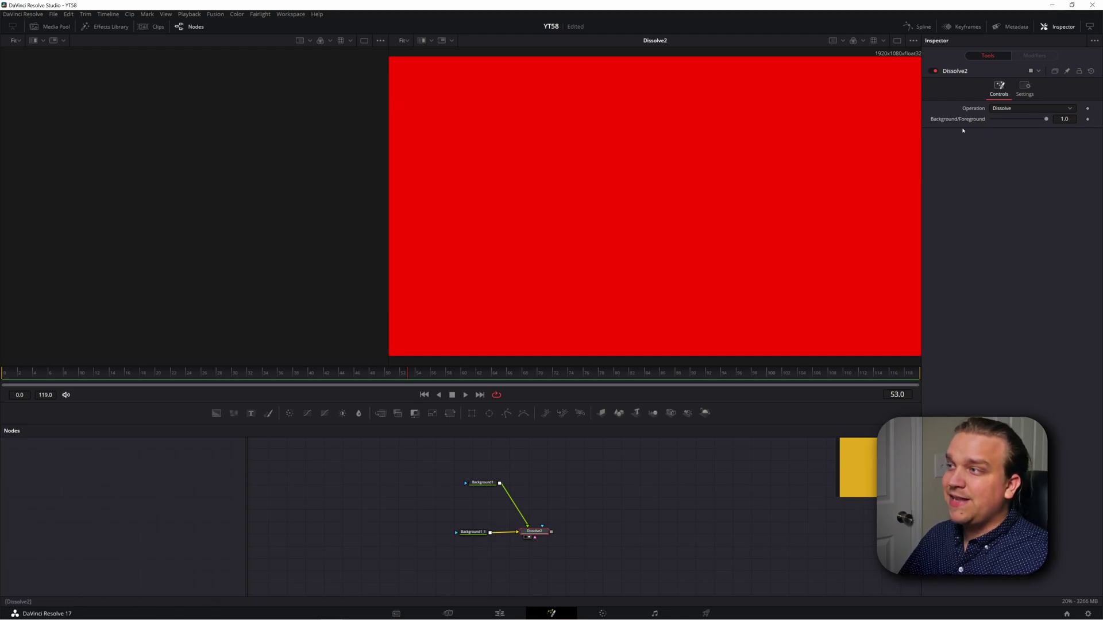
mouse_move(1047, 121)
left_mouse_down()
mouse_move(992, 122)
mouse_move(1054, 120)
left_mouse_up()
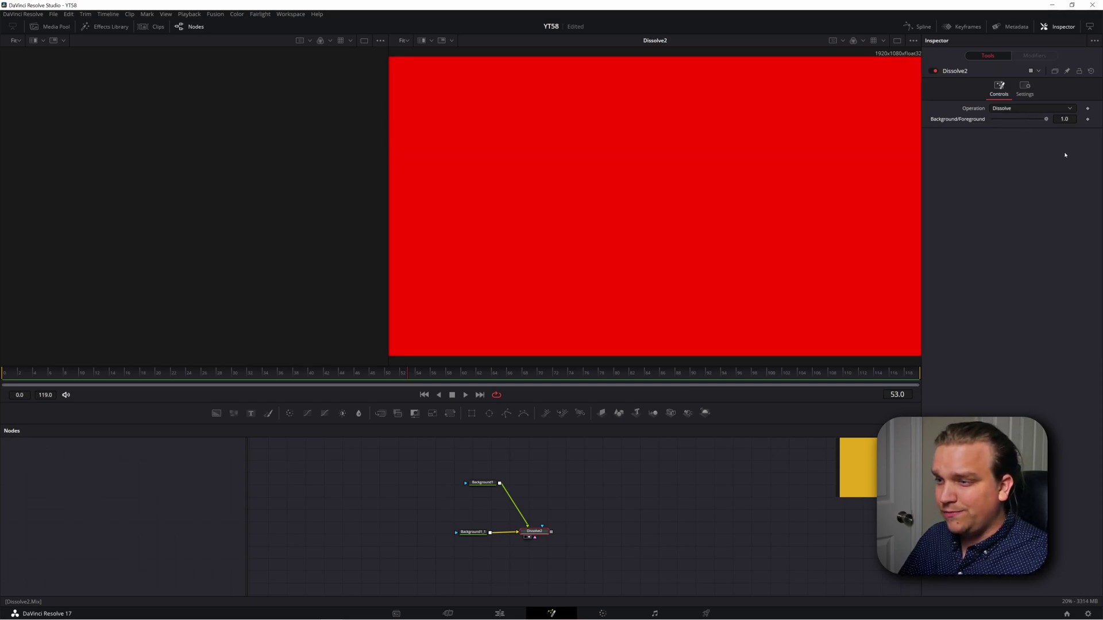
key("ctrl+z")
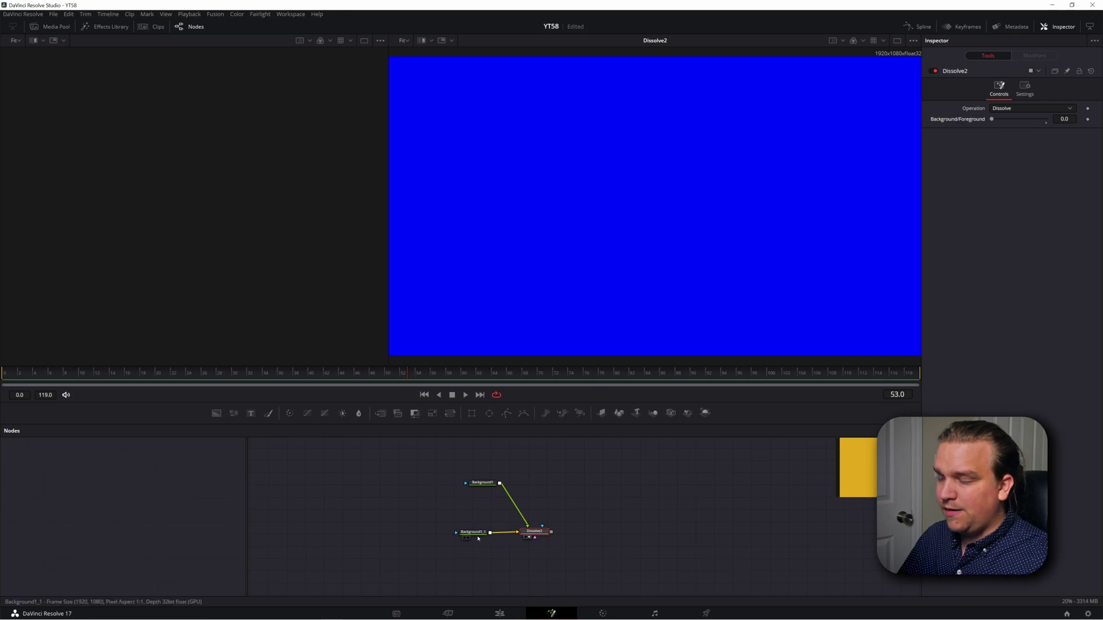
key("ctrl+shift+z")
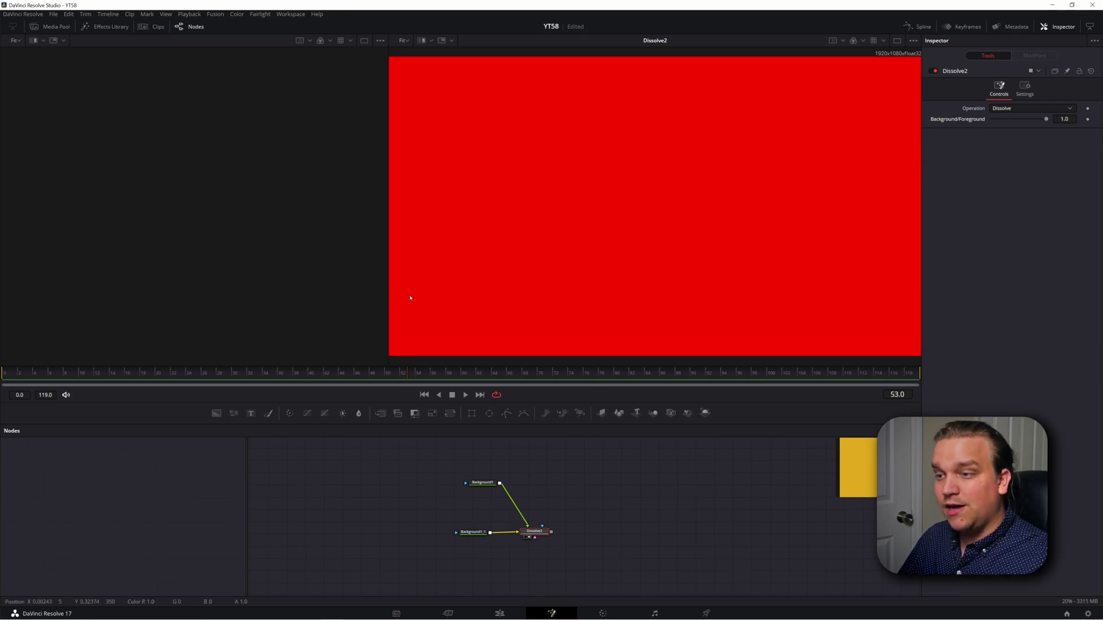
Search 'cust' in the tool search to add a Custom Tool after Dissolve2
scroll(513, 546, "up", 2)
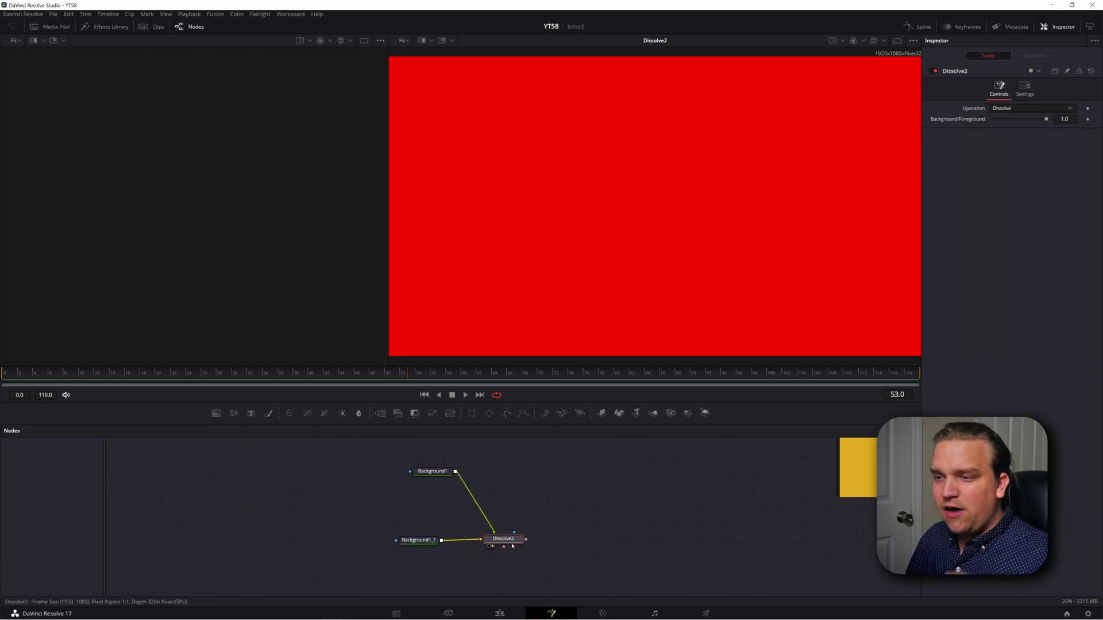
key("shift+space")
type("c")
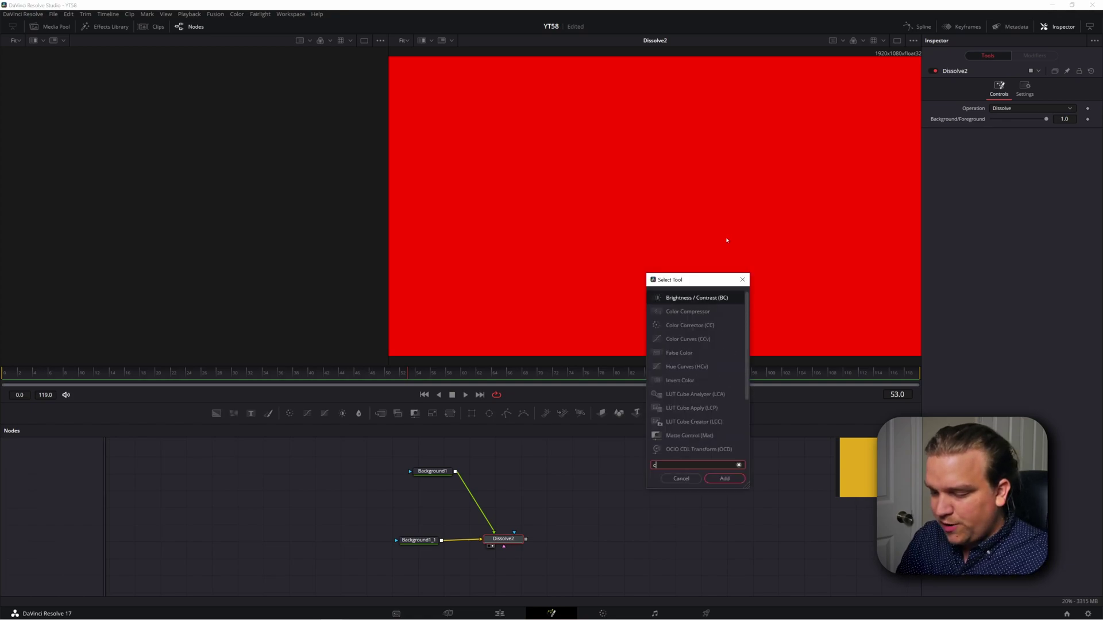
type("ust")
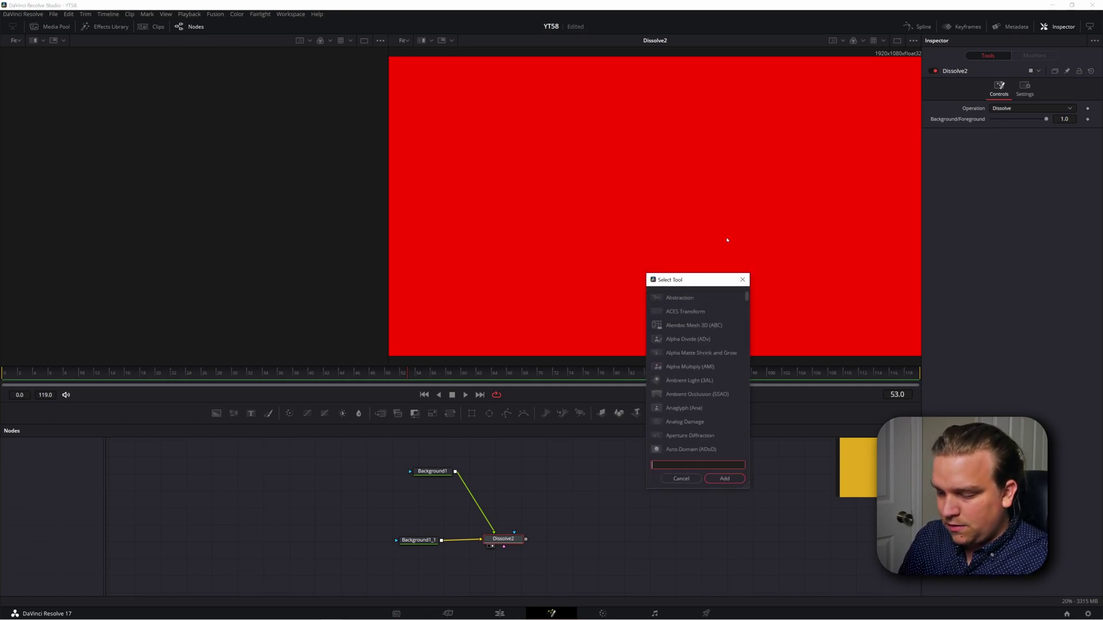
key("Down")
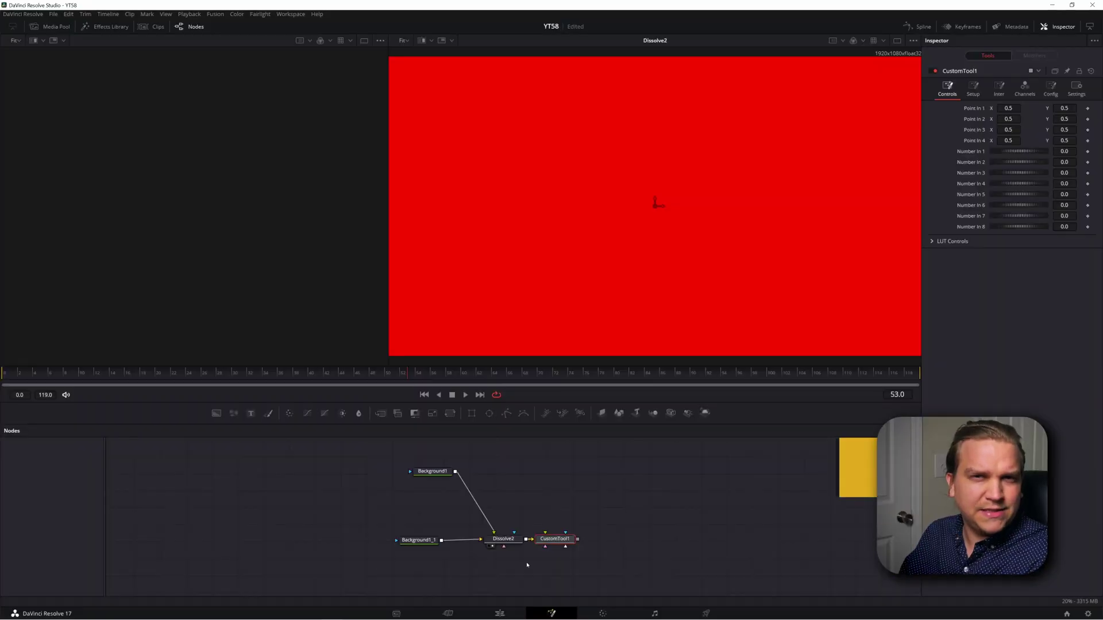
Nudge CustomTool1, begin renaming it with F2, and open its Edit Controls dialog
left_click_drag(557, 540, 571, 544)
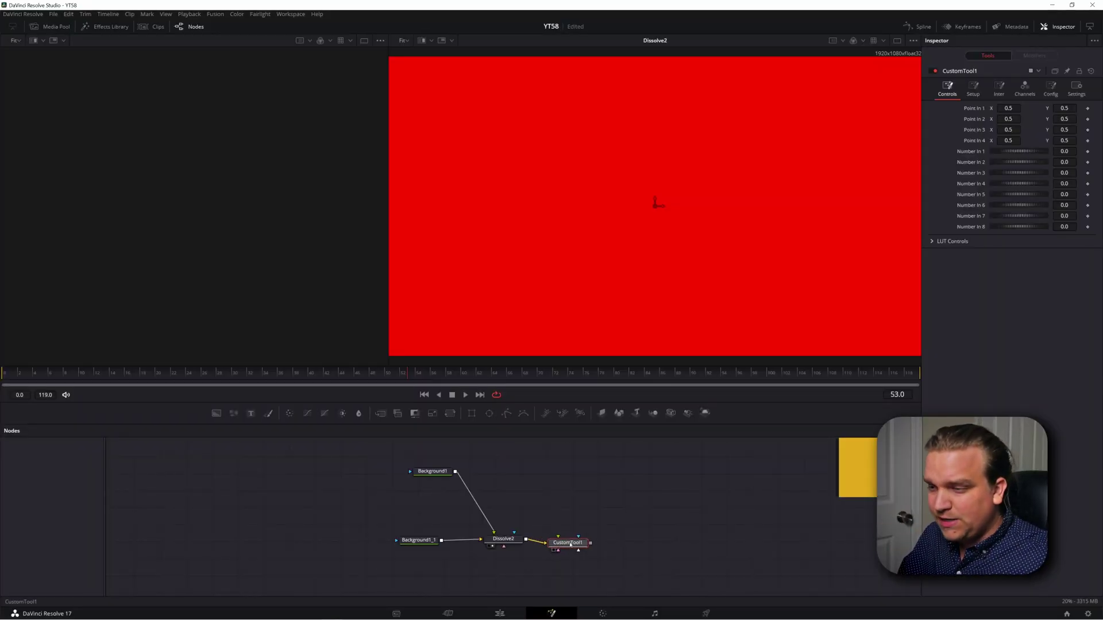
key("F2")
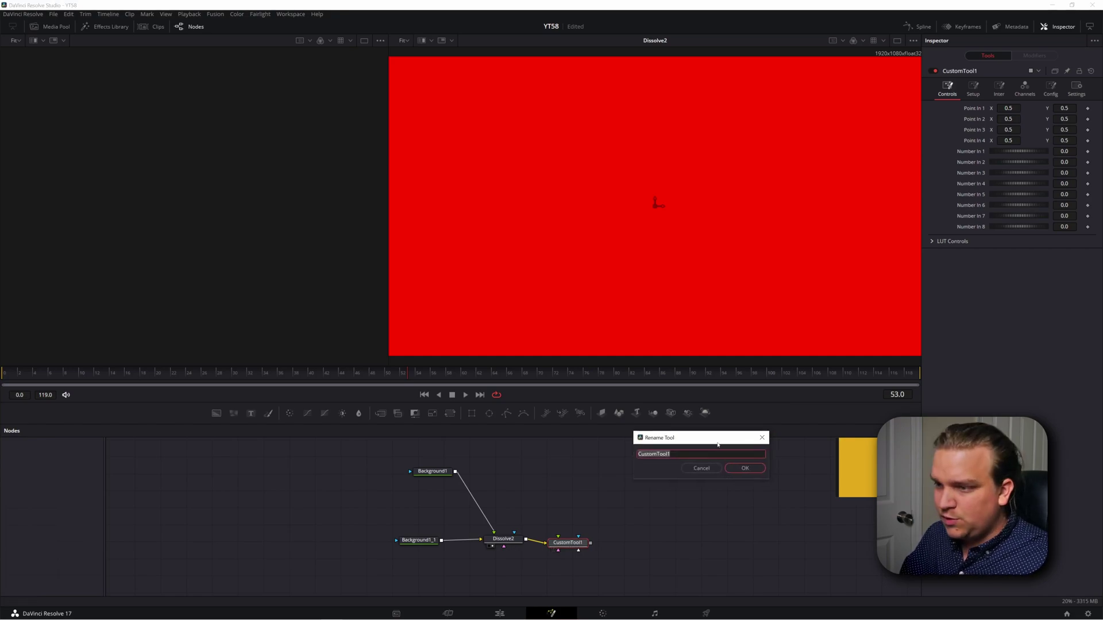
type("C1")
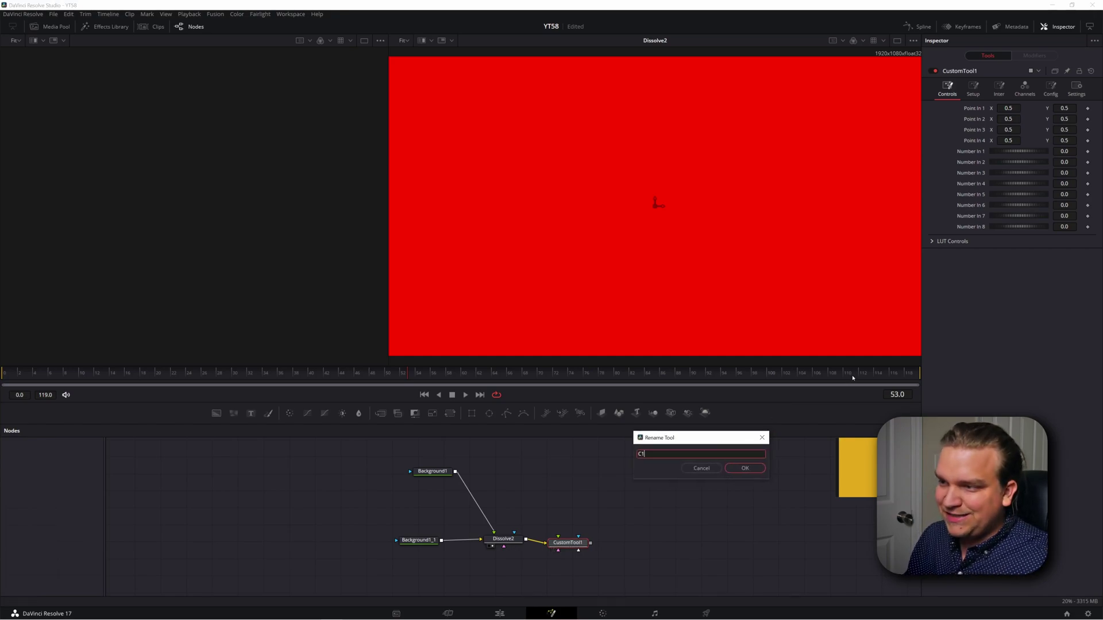
left_click(745, 469)
left_click_drag(563, 543, 572, 542)
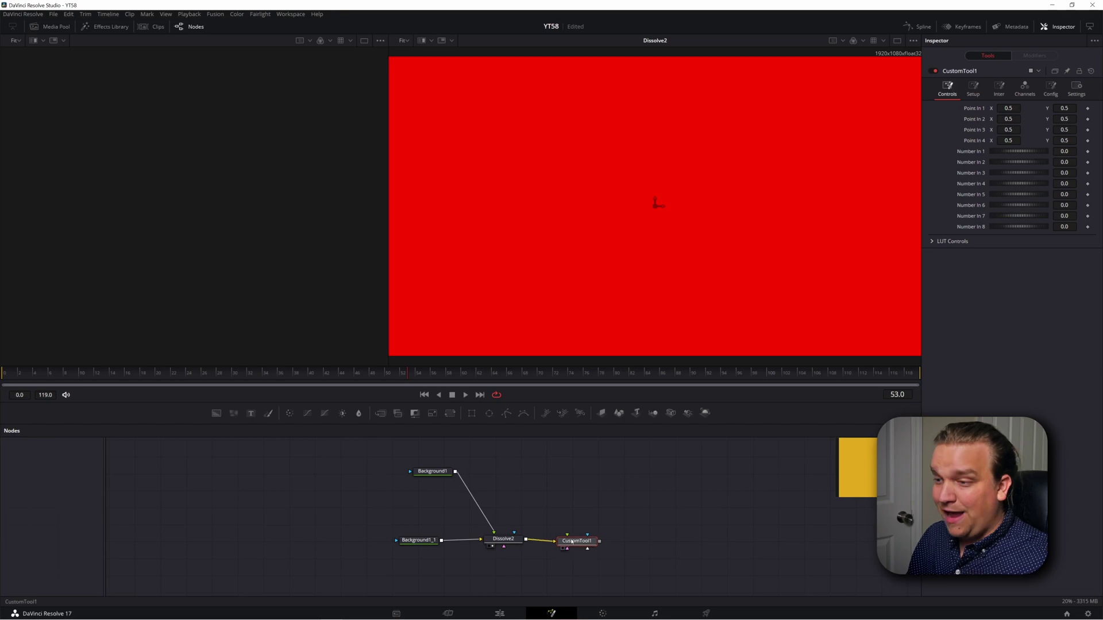
right_click(573, 543)
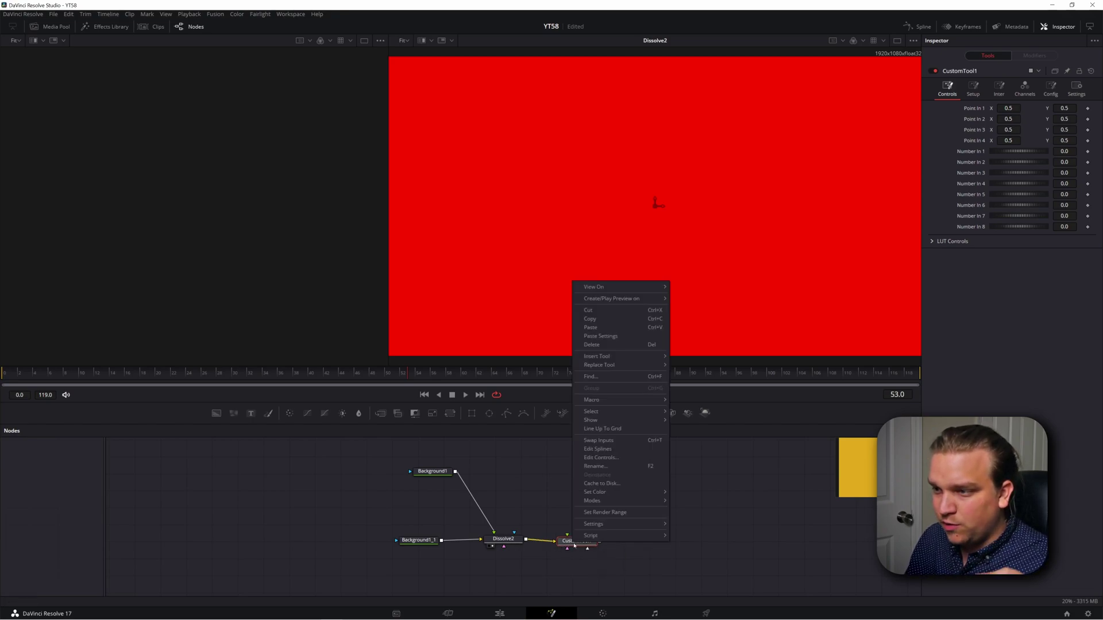
left_click(611, 458)
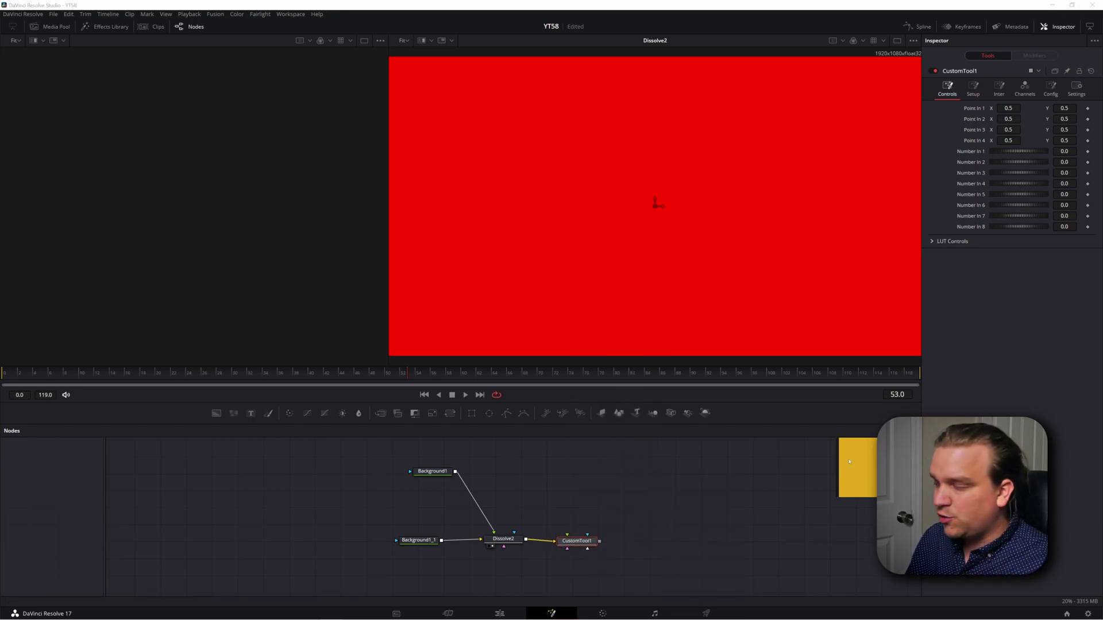
Name the new control 'Preset' and make it a MultiButtonControl
left_click_drag(846, 334, 469, 276)
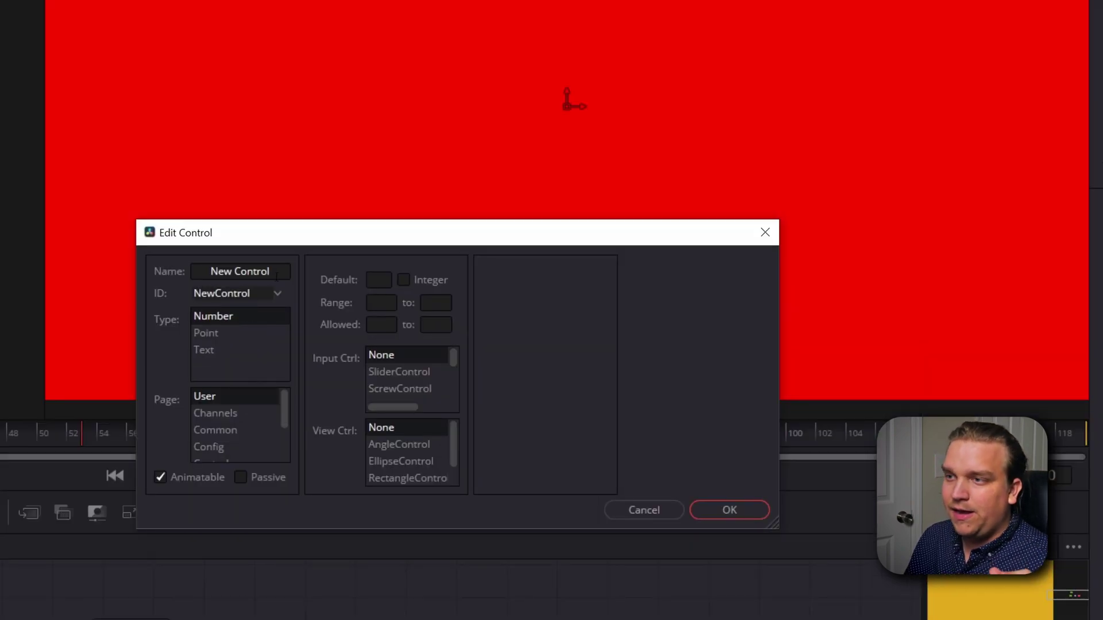
left_click_drag(276, 277, 131, 261)
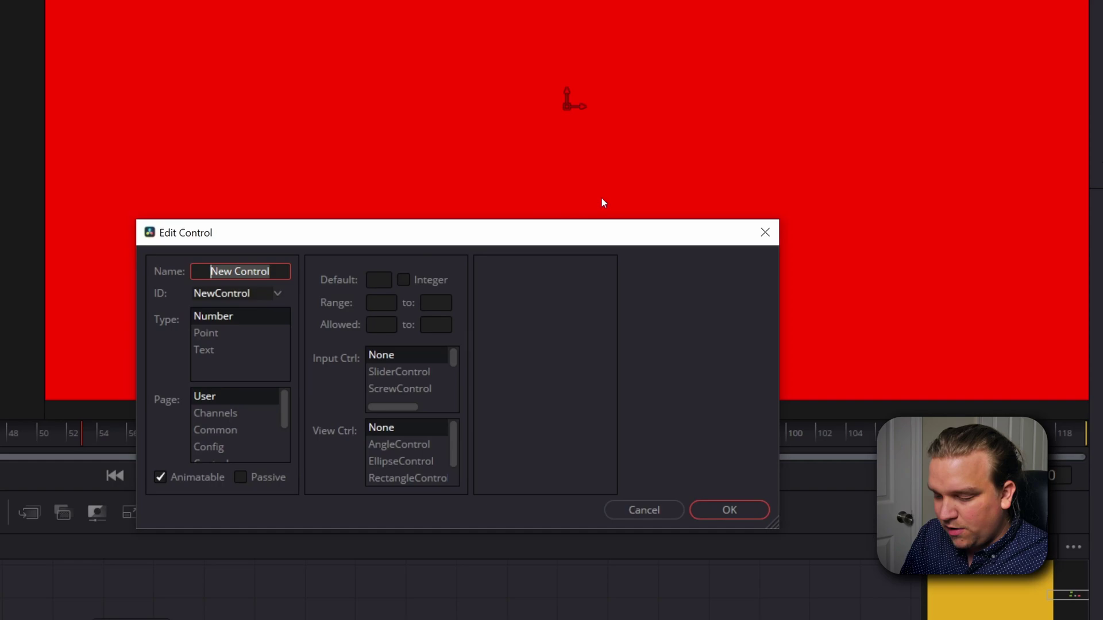
type("Preset")
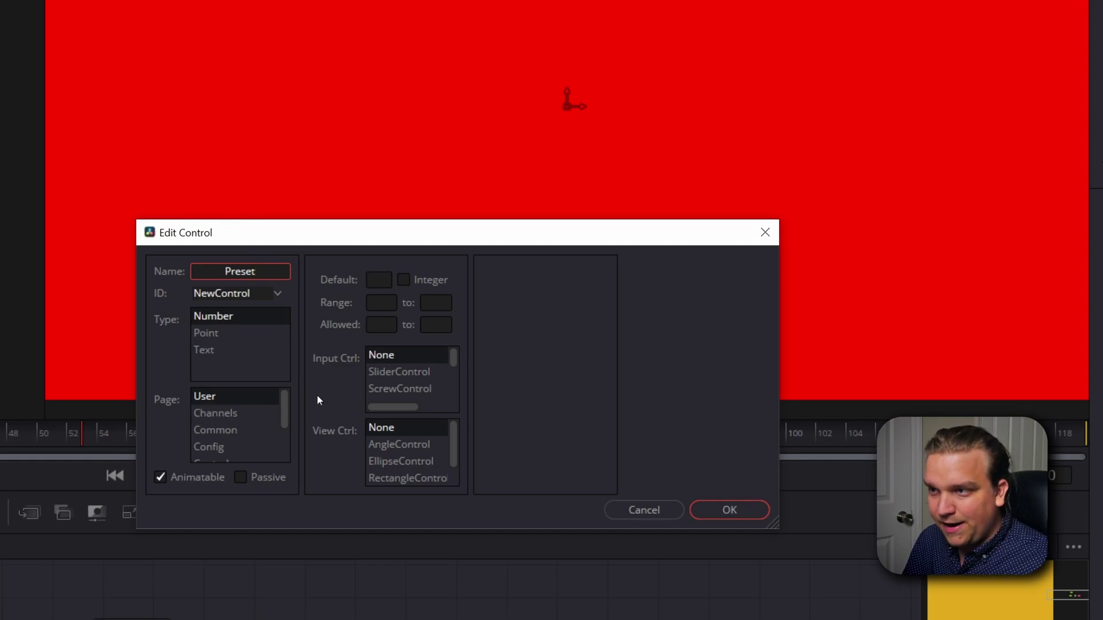
scroll(411, 374, "down", 2)
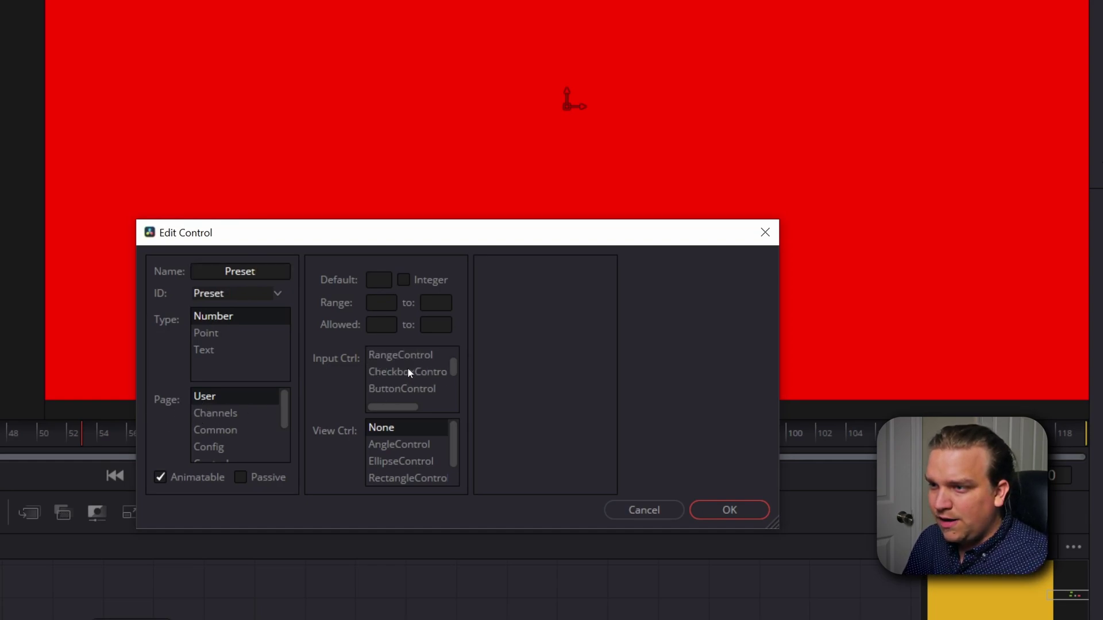
scroll(405, 368, "down", 3)
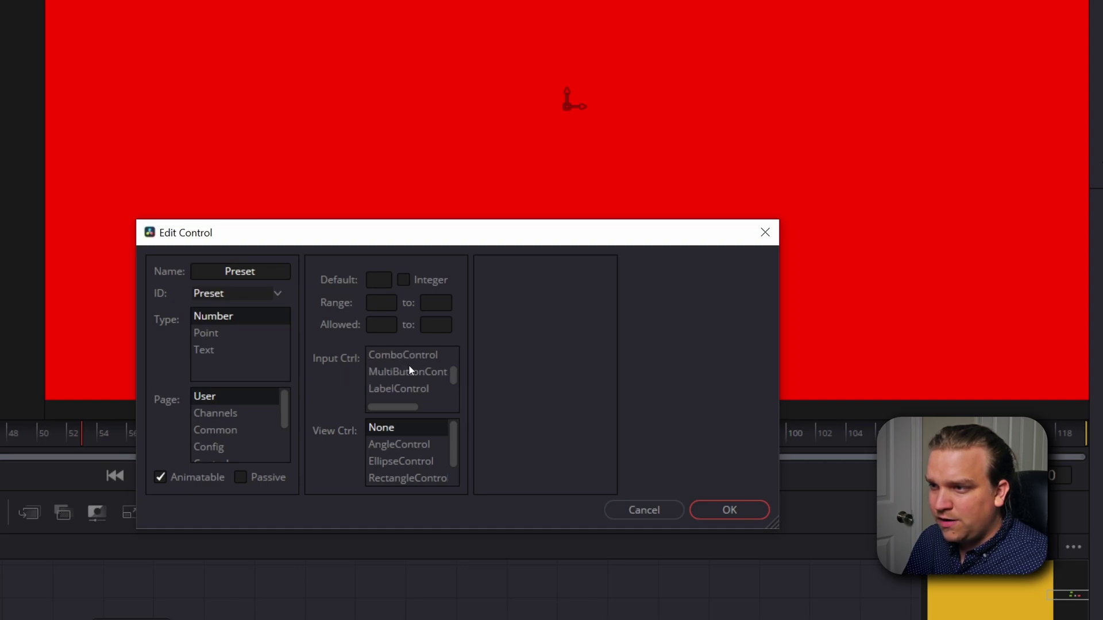
left_click(392, 374)
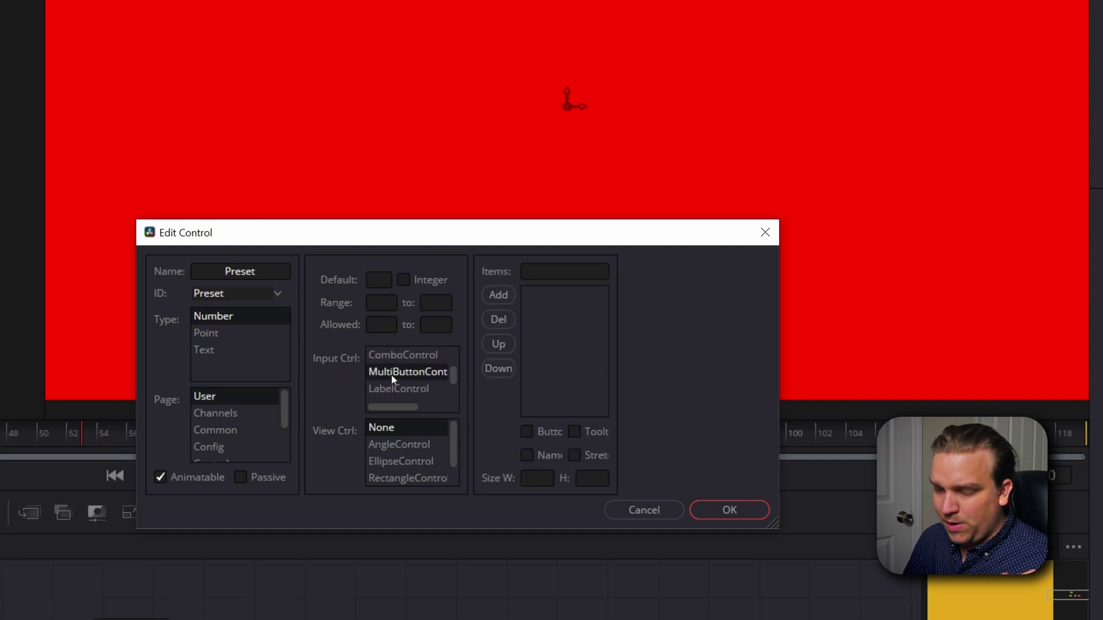
Set default 0, range 0 to 1, add choices Blue and Red, and confirm
left_click(385, 280)
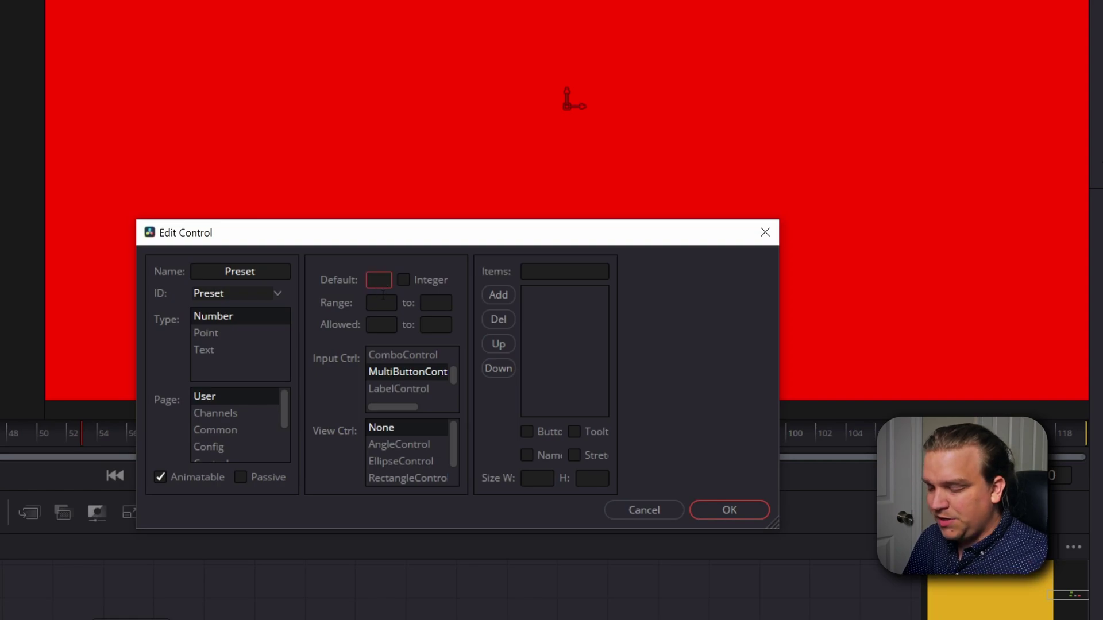
left_click(383, 302)
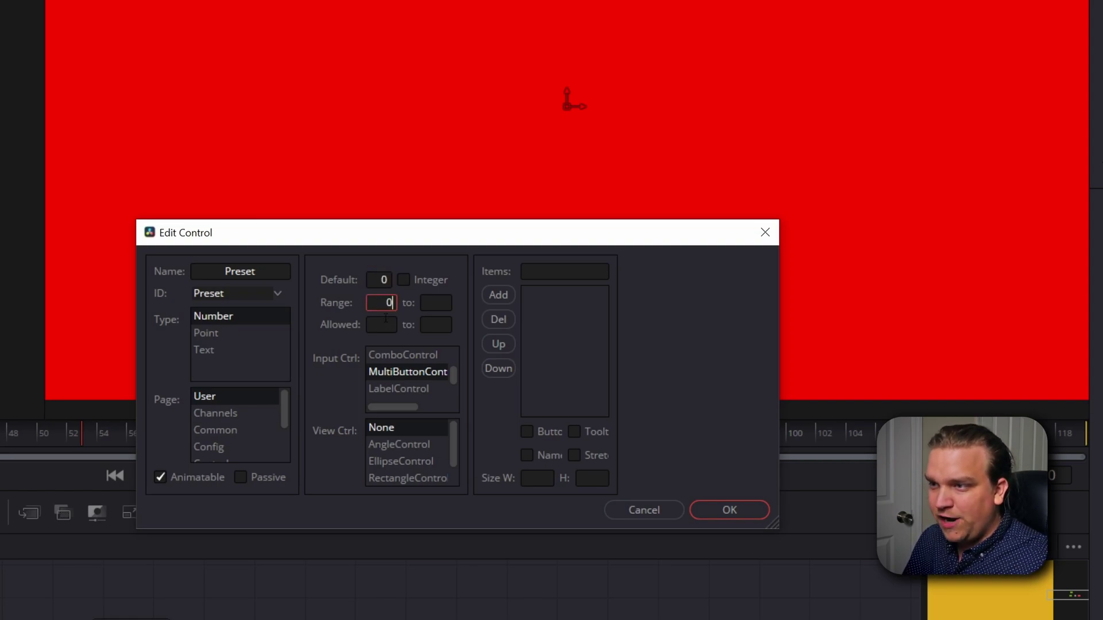
left_click(443, 309)
type("1")
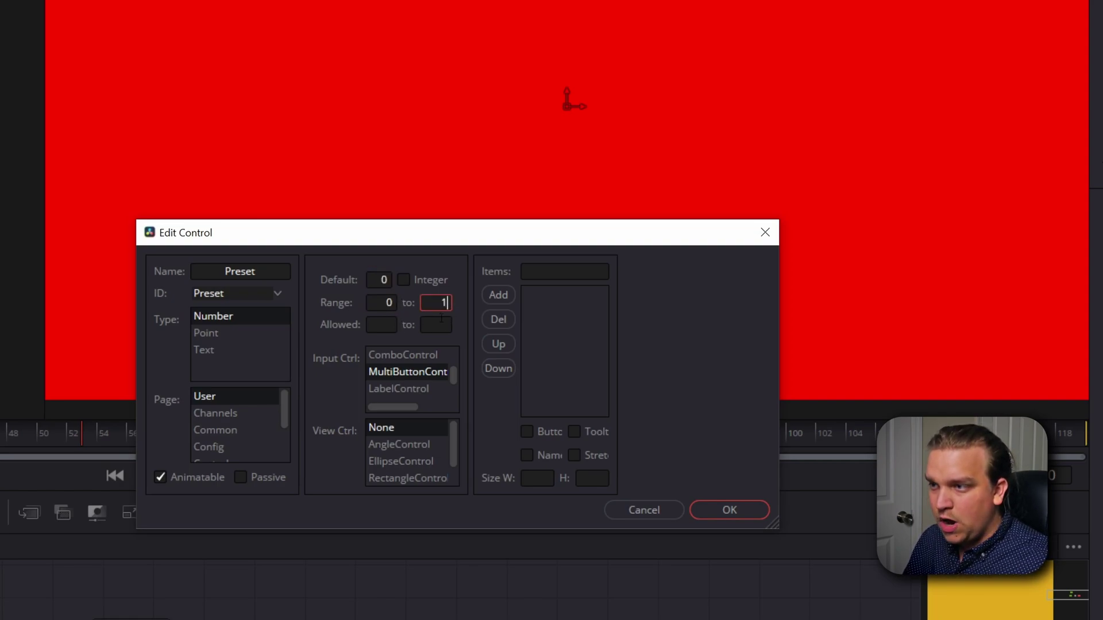
left_click(557, 277)
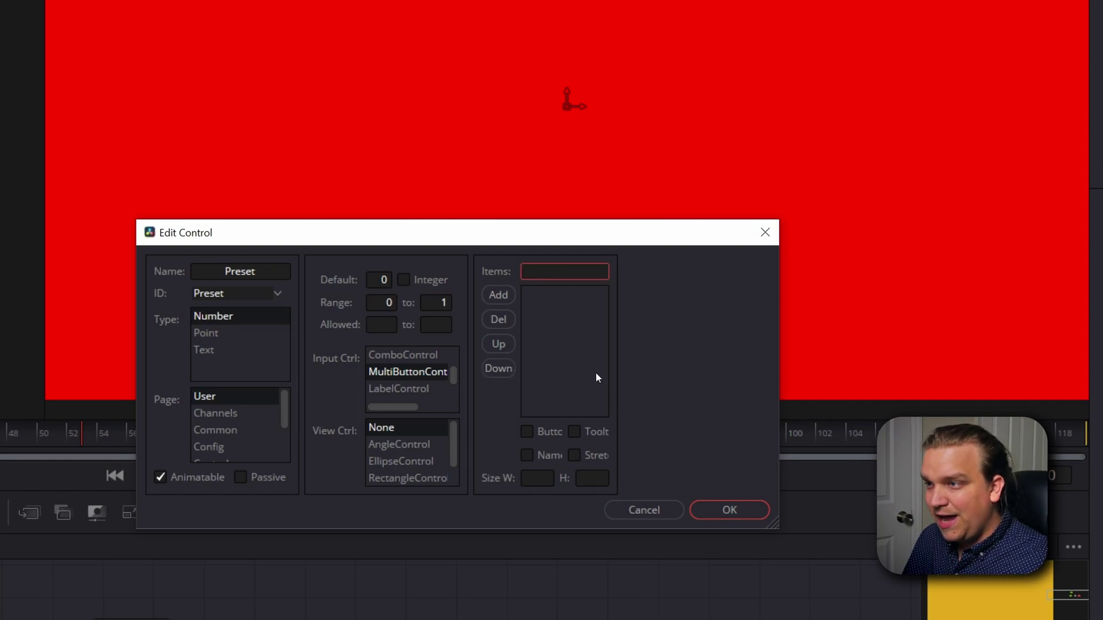
type("Blue")
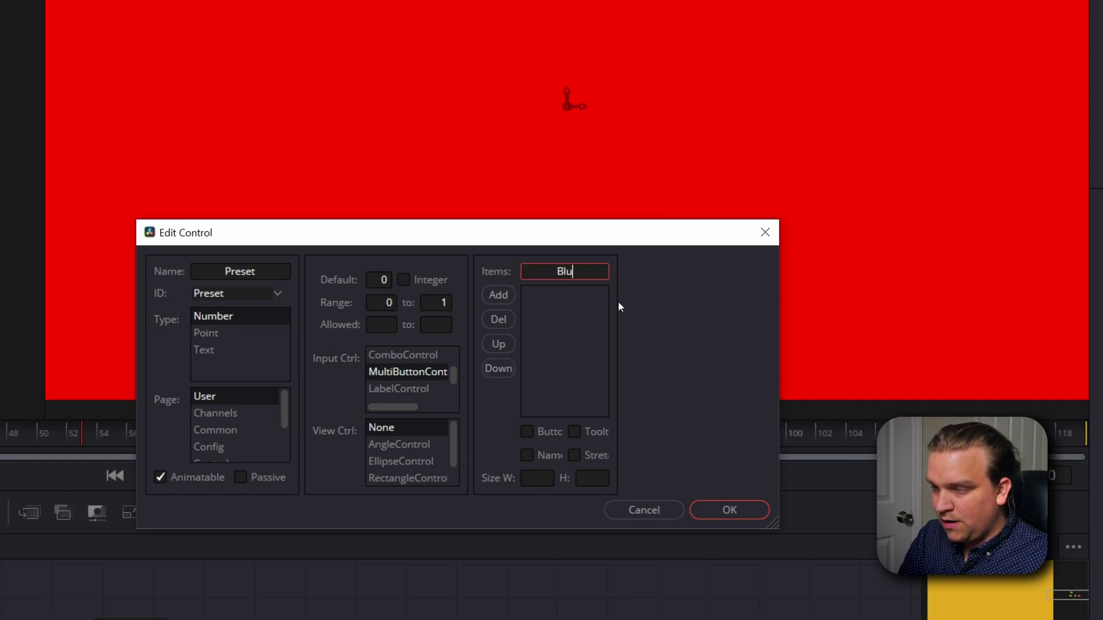
left_click(498, 294)
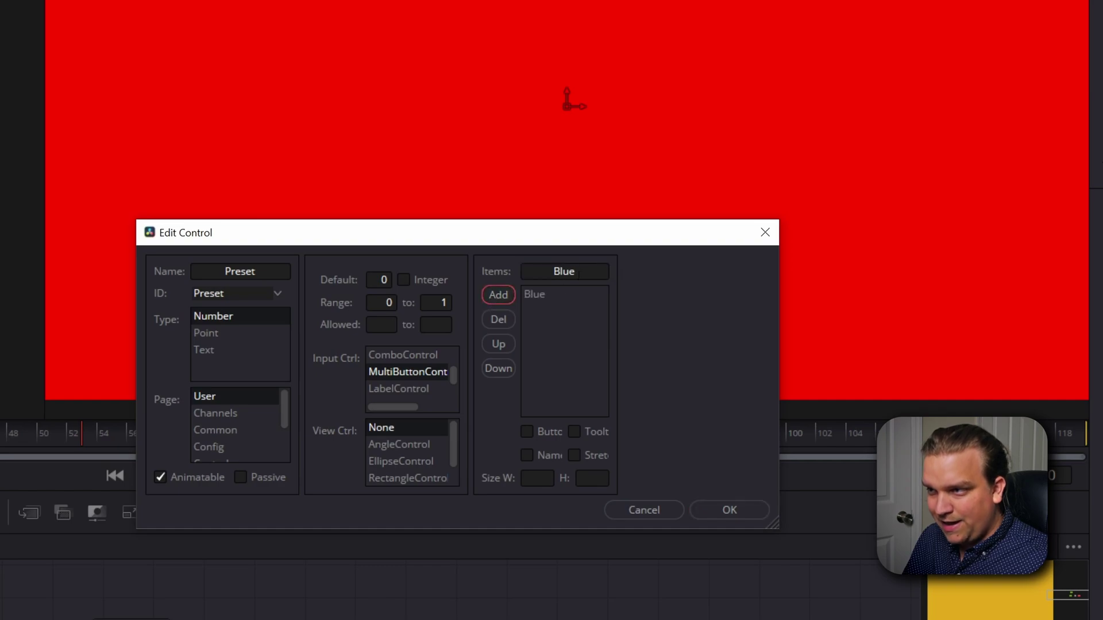
type("Red")
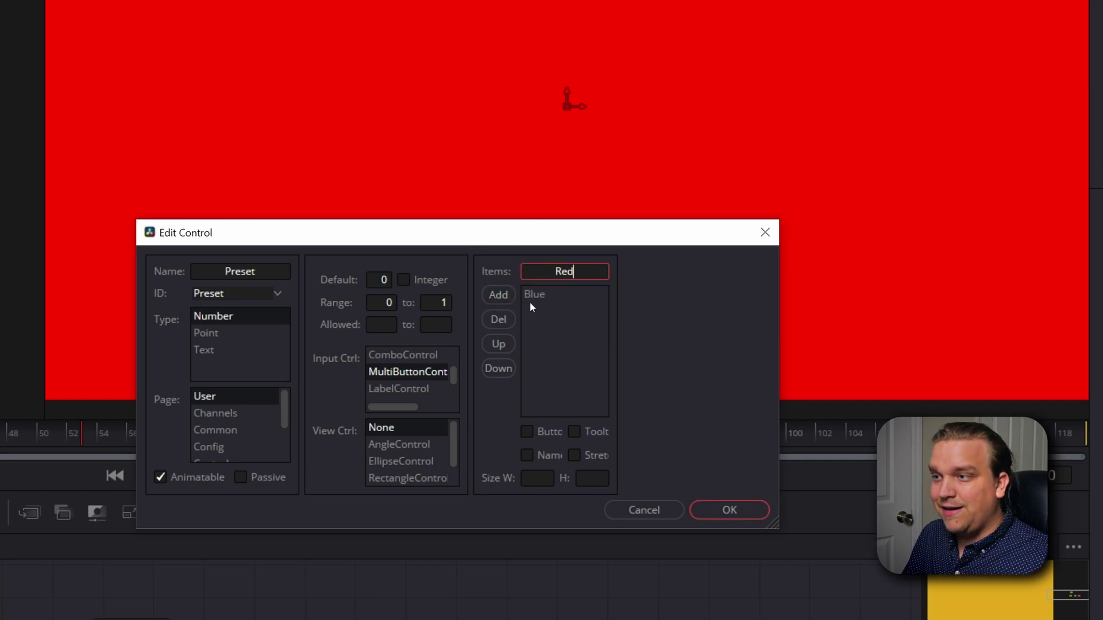
left_click(498, 295)
left_click(735, 511)
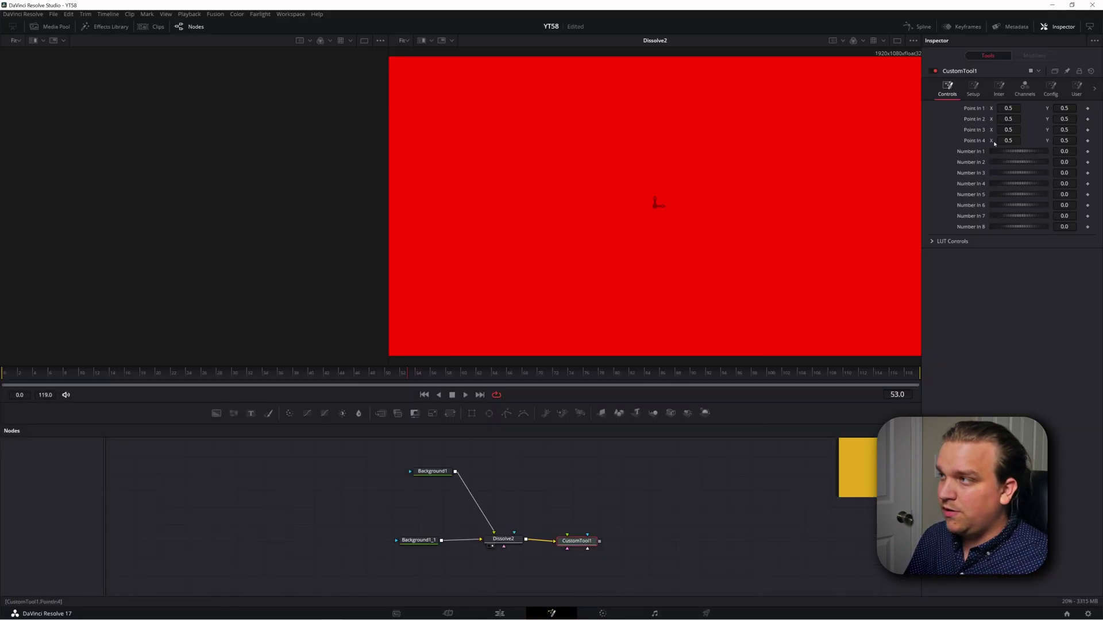
In CustomTool1's User controls, switch the Preset dropdown to Red
left_click(1078, 93)
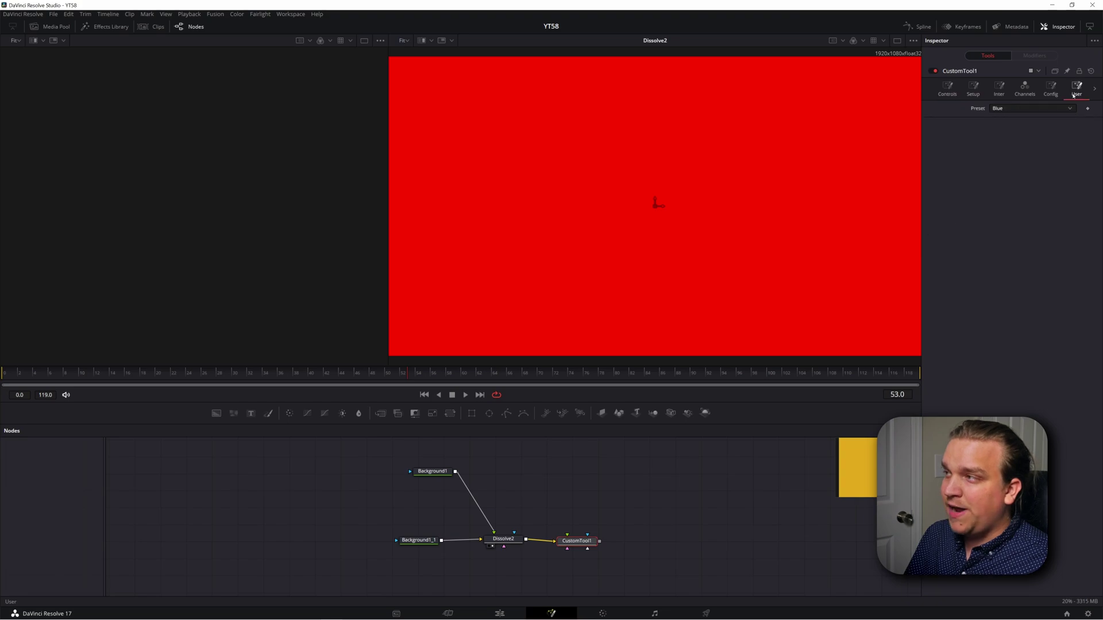
left_click(992, 109)
left_click(1004, 130)
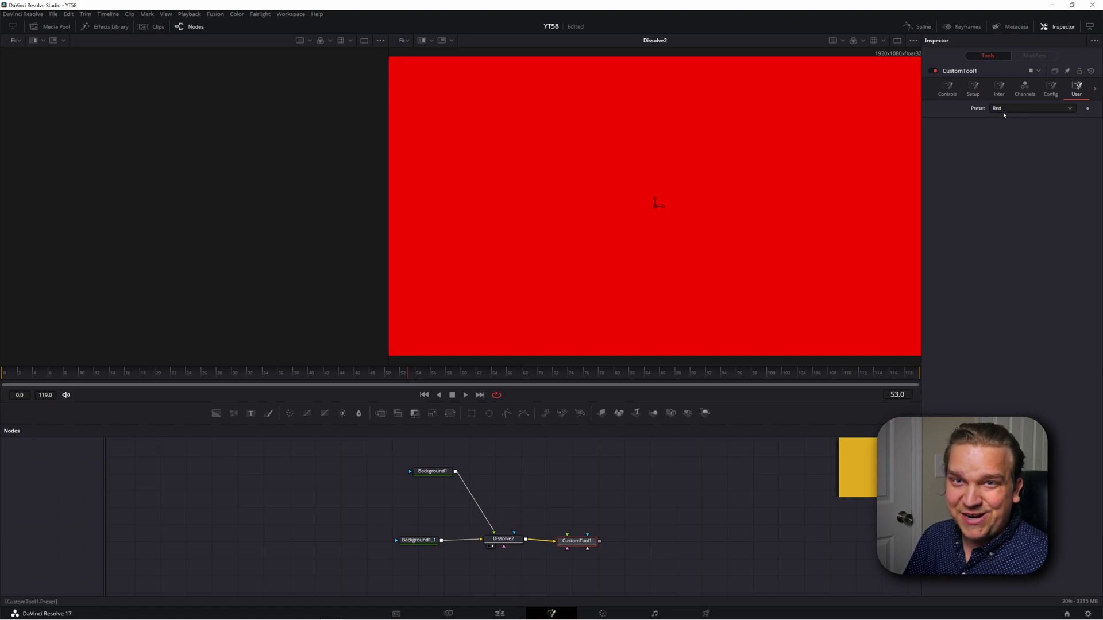
scroll(1010, 109, "up", 1)
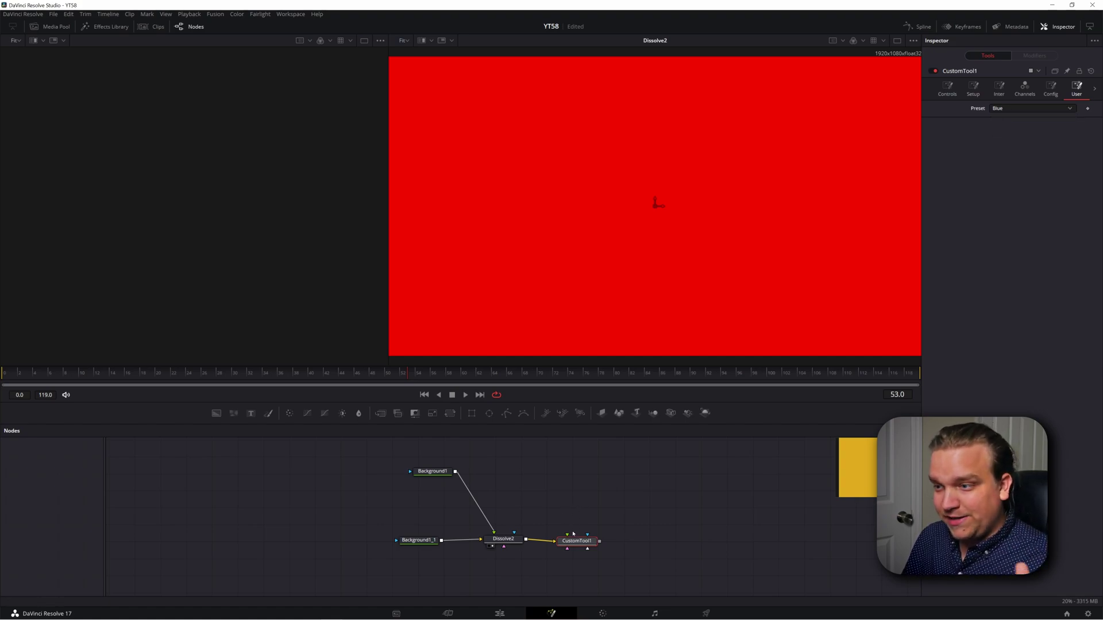
left_click_drag(573, 534, 589, 535)
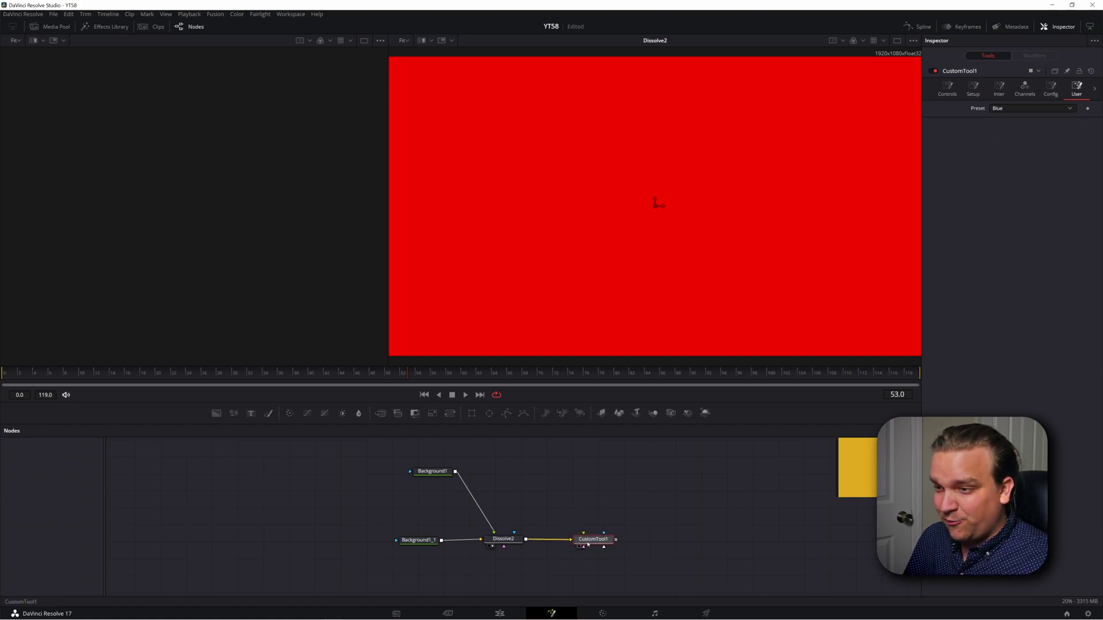
Drive Dissolve2's Background/Foreground mix with the expression C1.Preset, then select C1
left_click(495, 543)
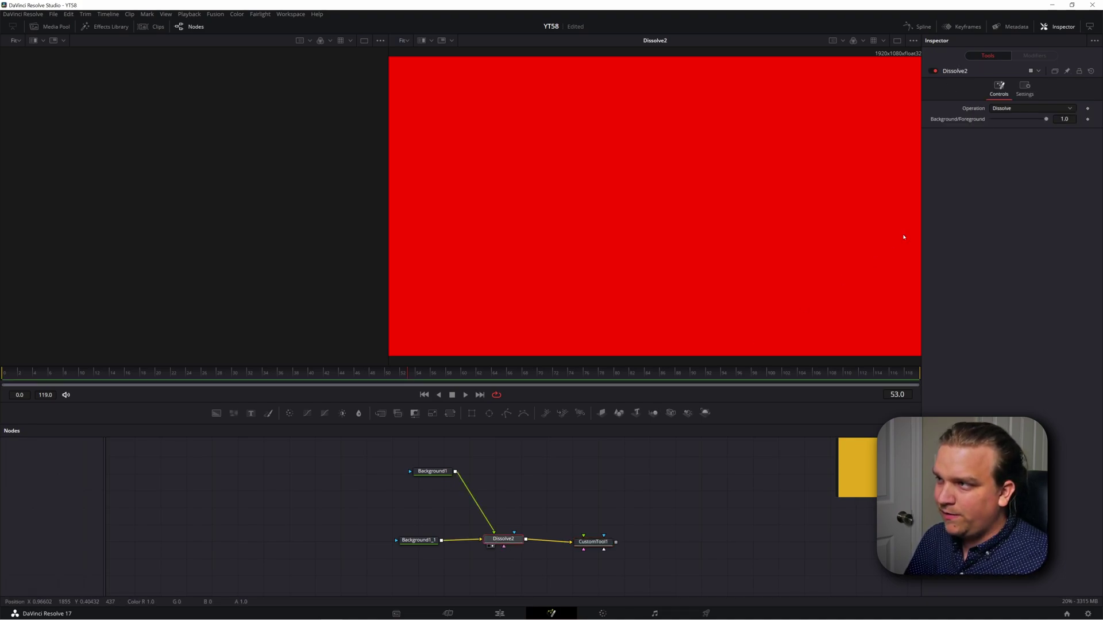
right_click(945, 122)
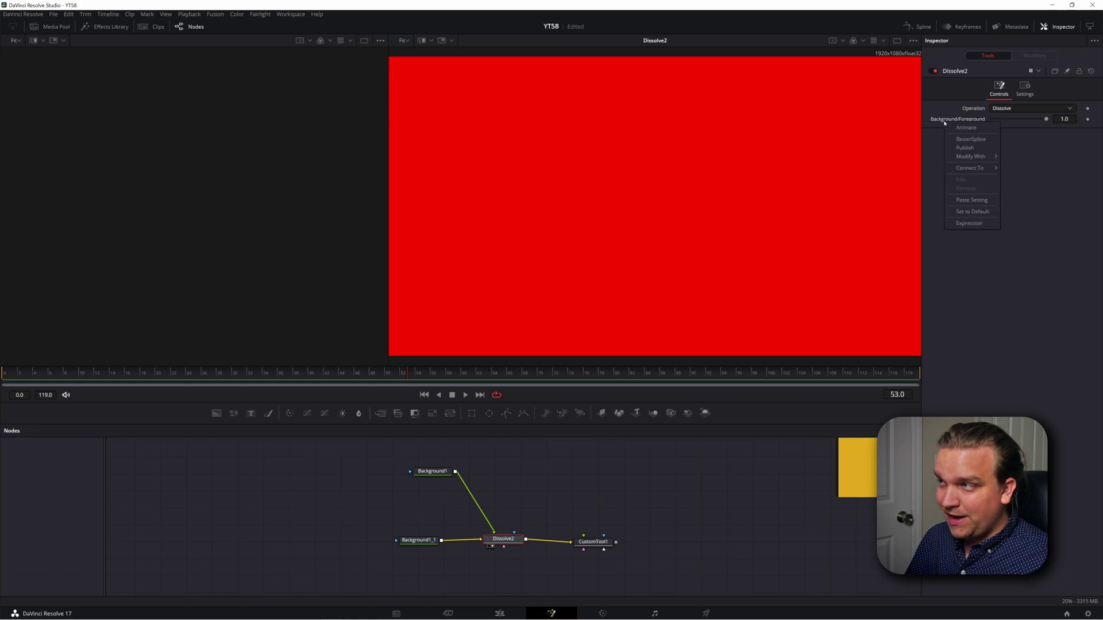
left_click(968, 223)
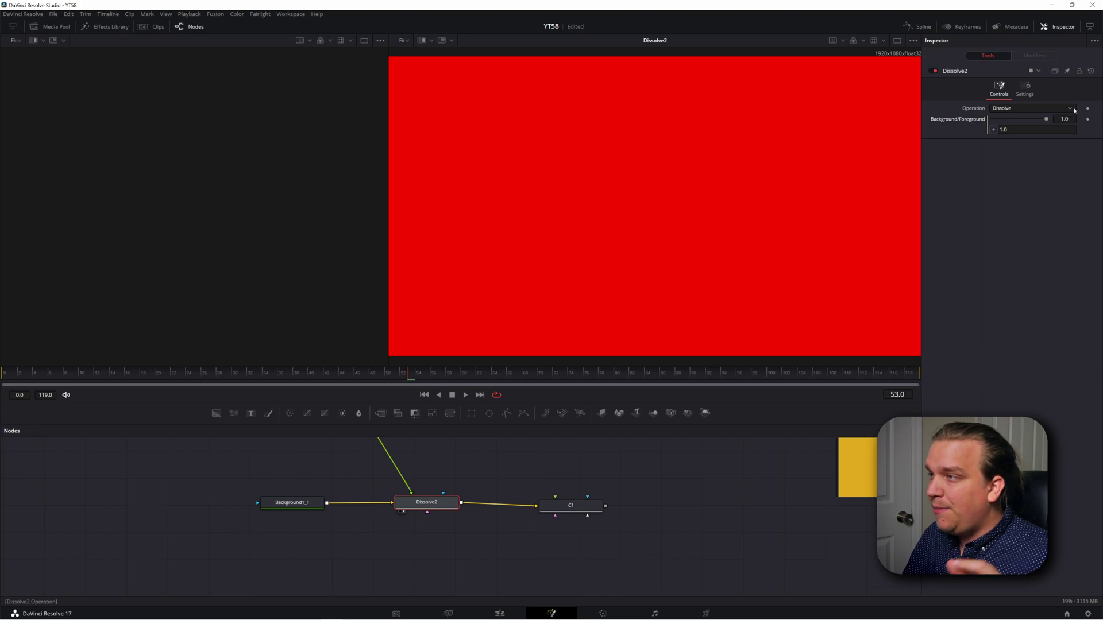
left_click(1002, 130)
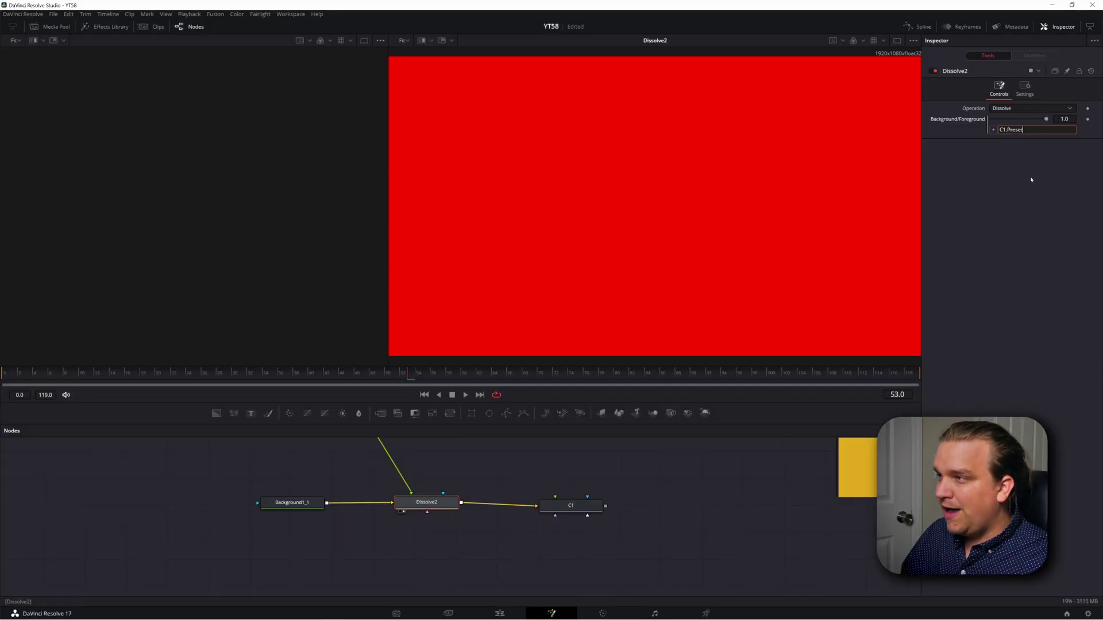
key("Return")
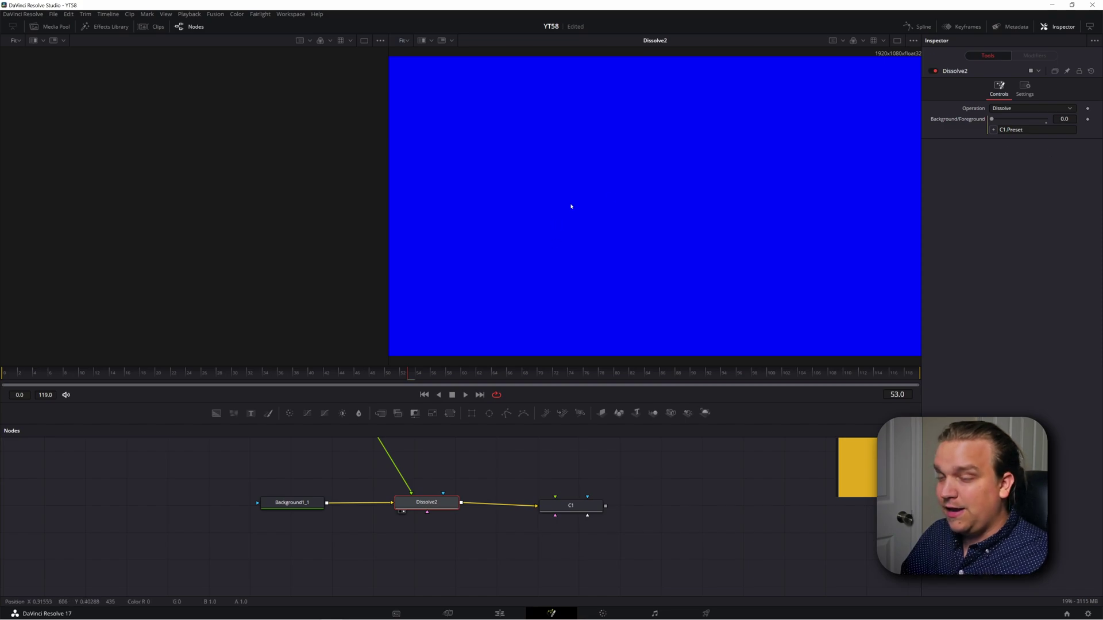
left_click(568, 509)
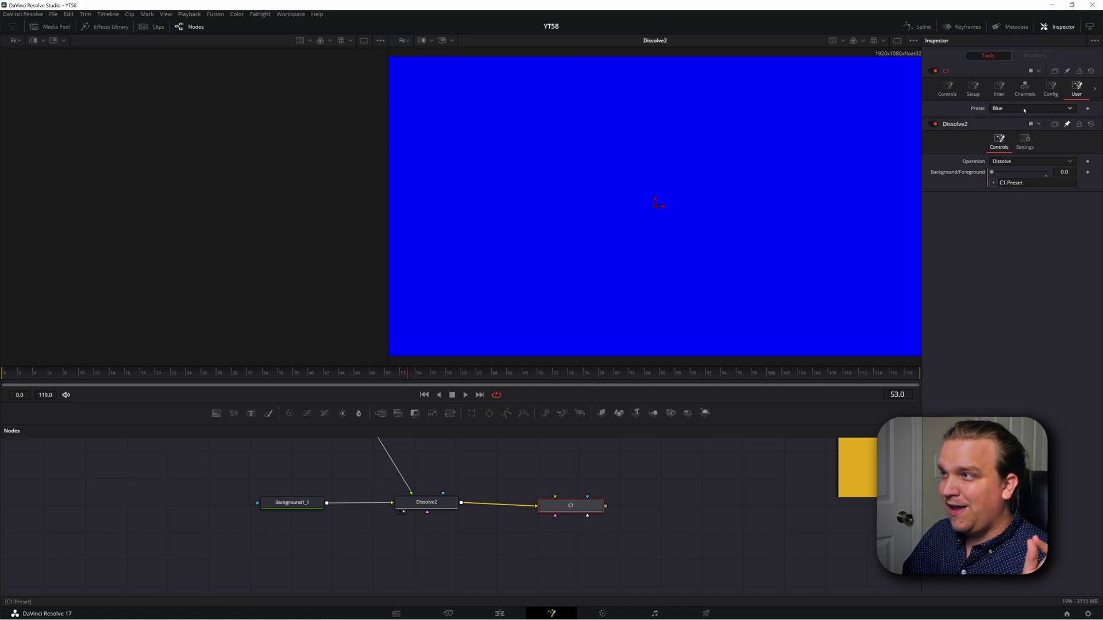
left_click(997, 129)
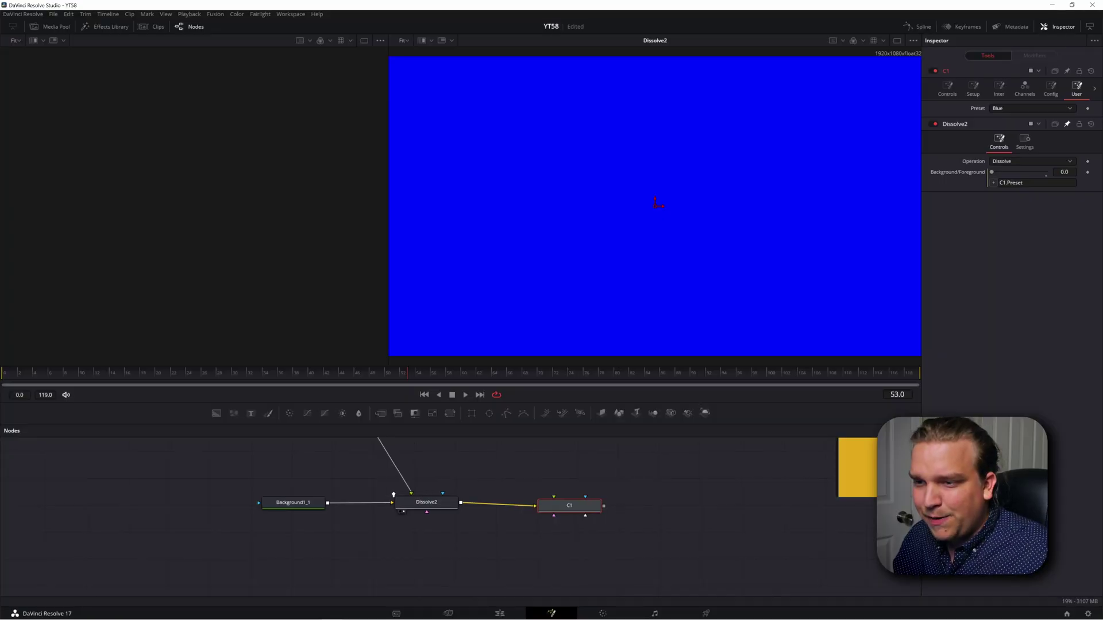
Pan to the logo tree, view the 052-linkedin image, and inspect Dissolve1_19's settings
scroll(342, 497, "left", 15)
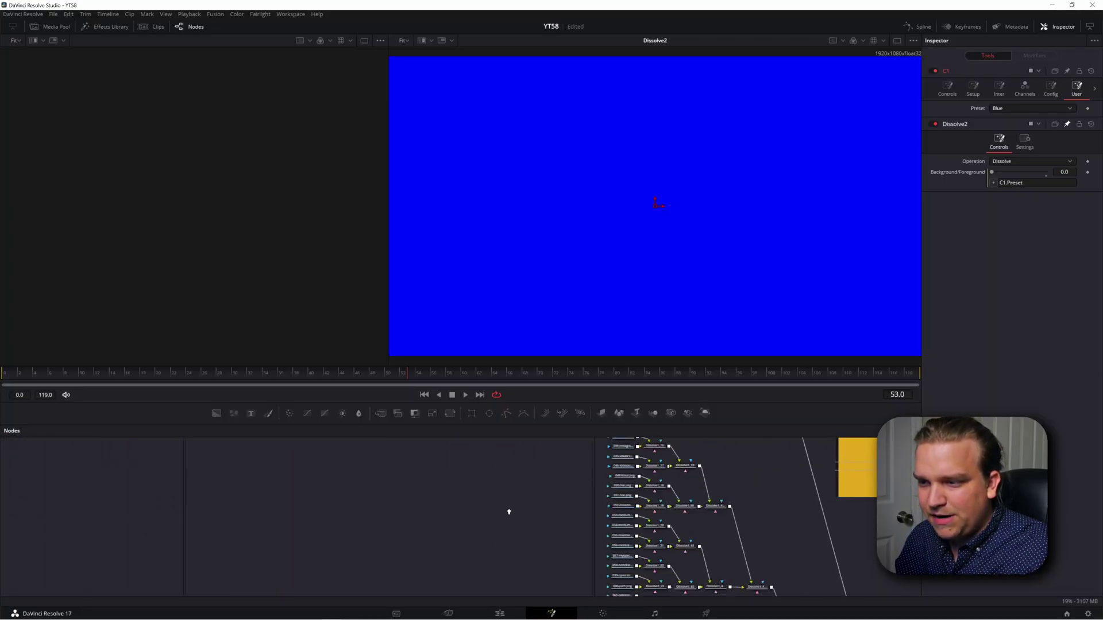
scroll(387, 519, "right", 10)
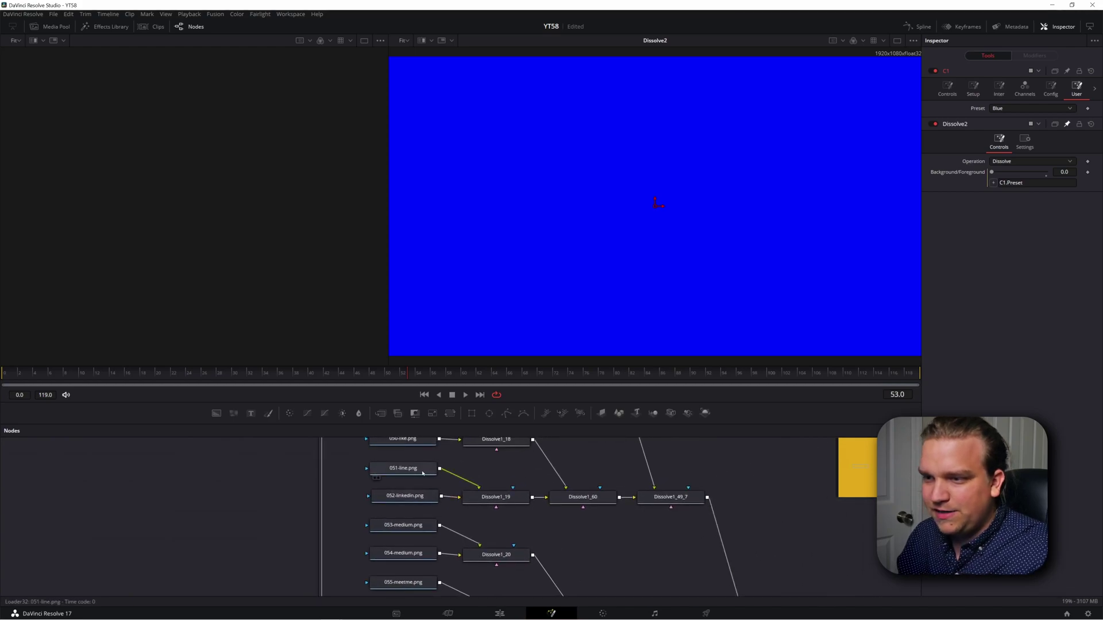
left_click(405, 495)
key("1")
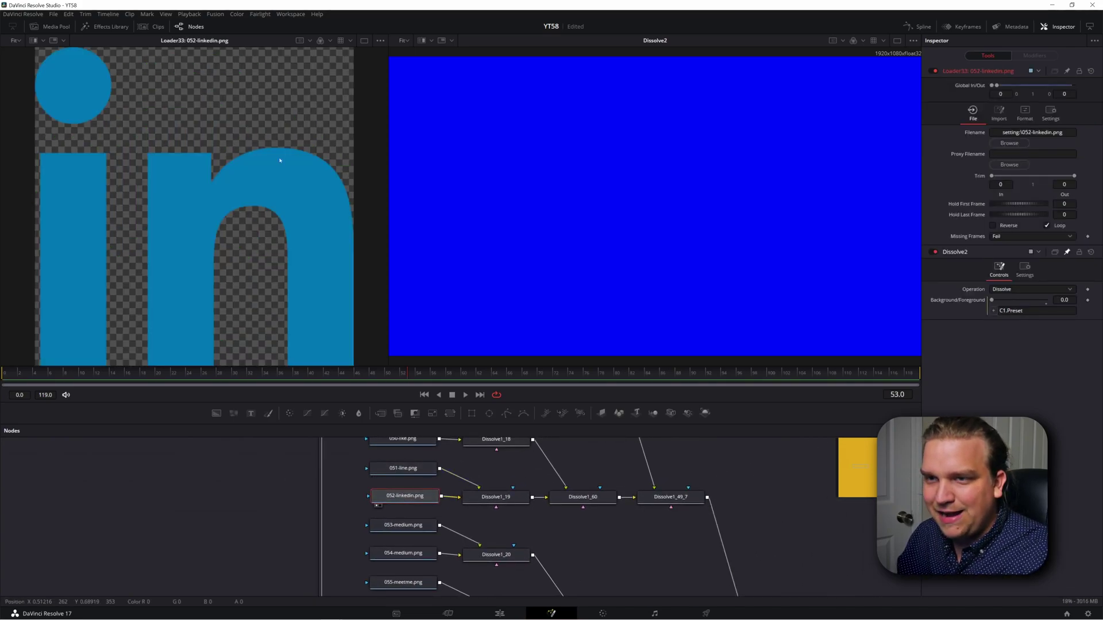
left_click(491, 499)
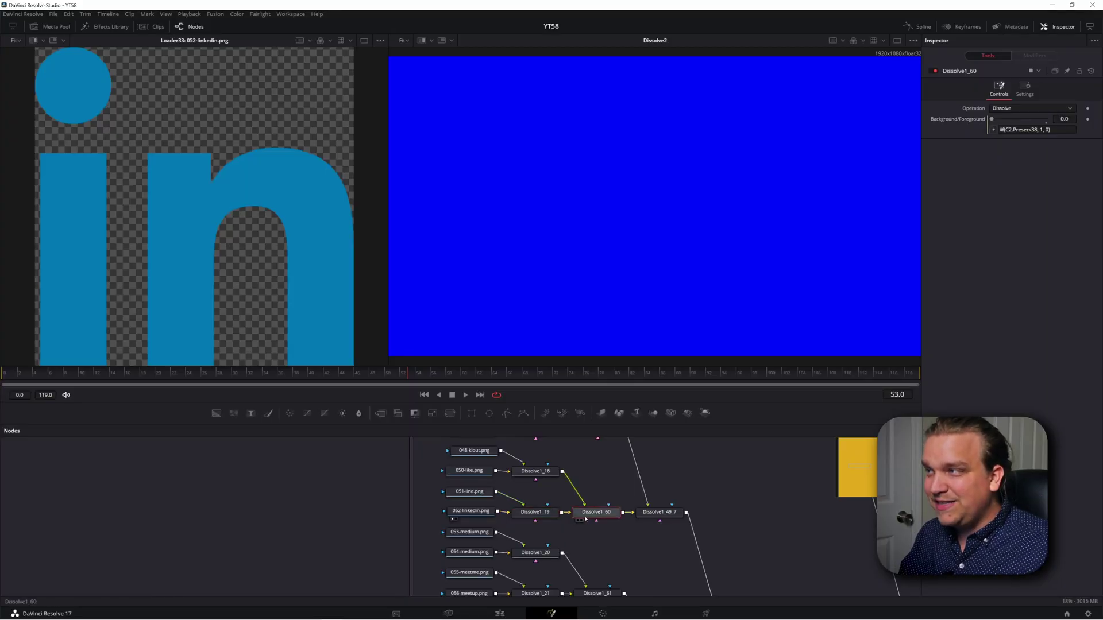
left_click(646, 513)
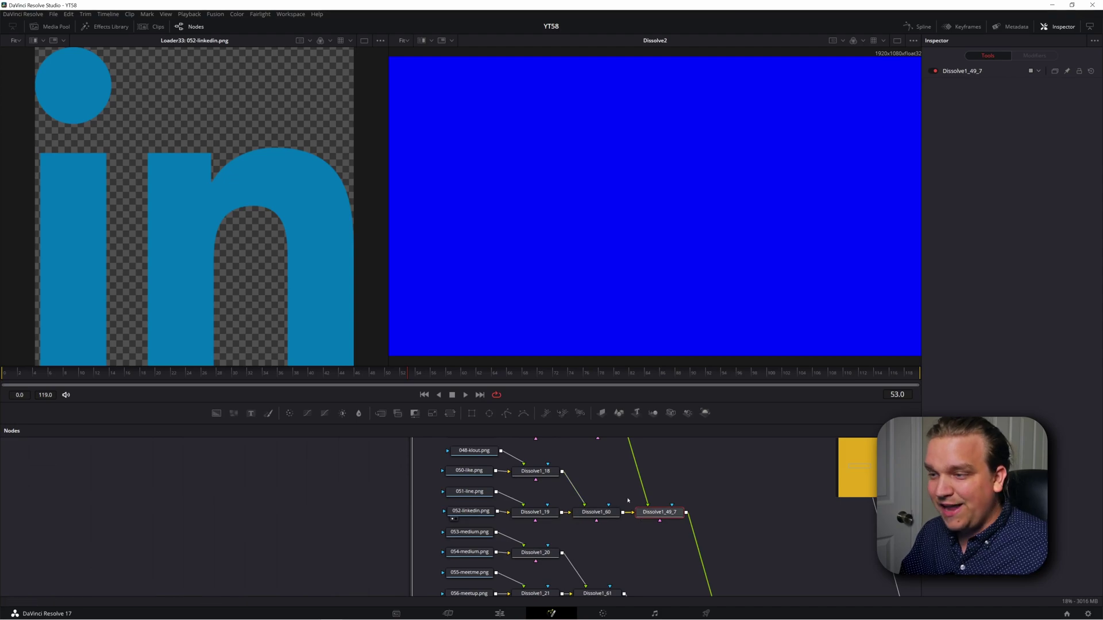